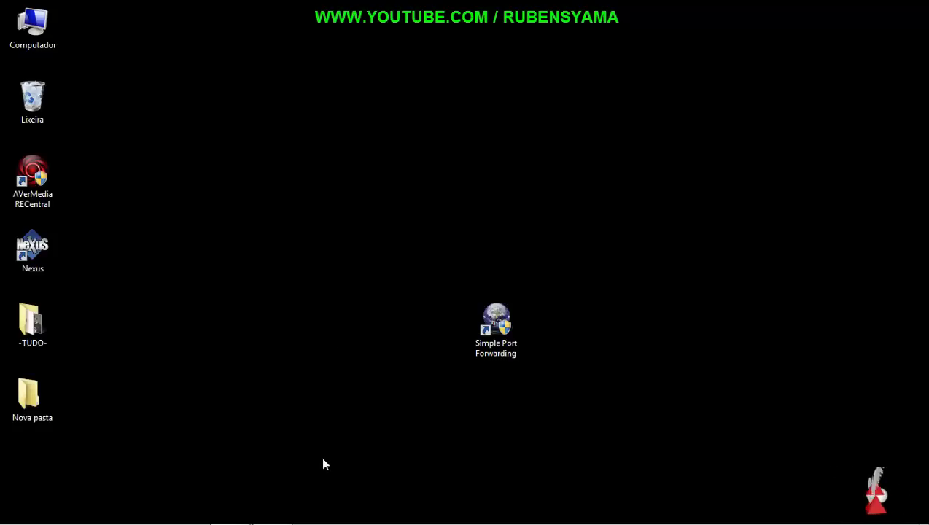
mouse_move(314, 519)
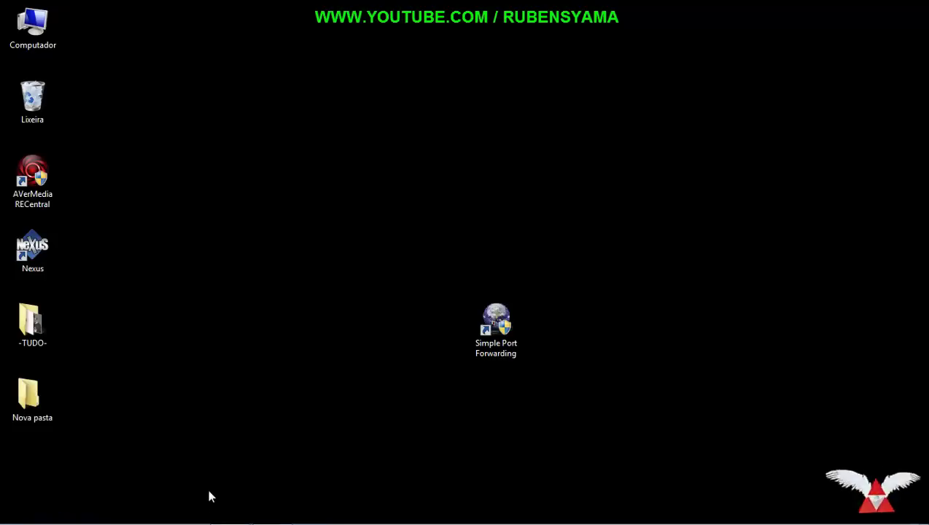
left_click(229, 512)
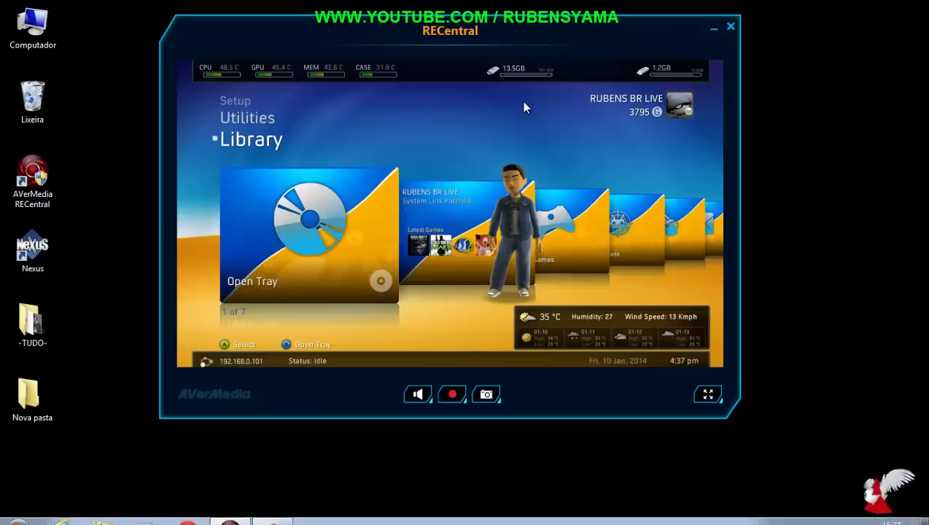
left_click(708, 393)
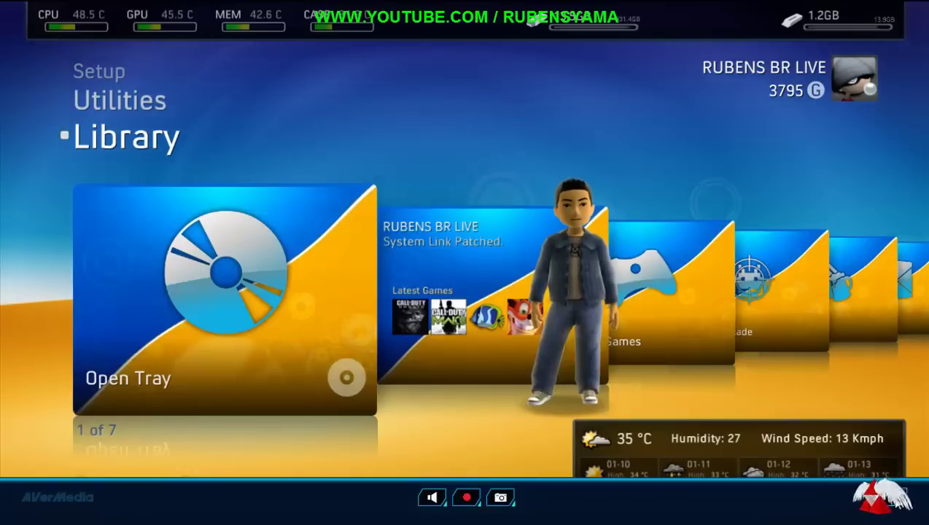
double_click(669, 321)
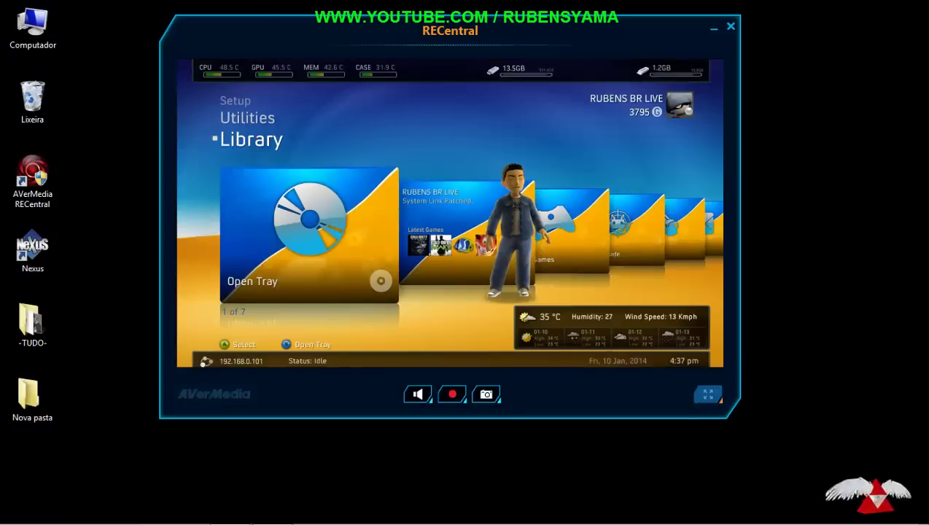
left_click(705, 391)
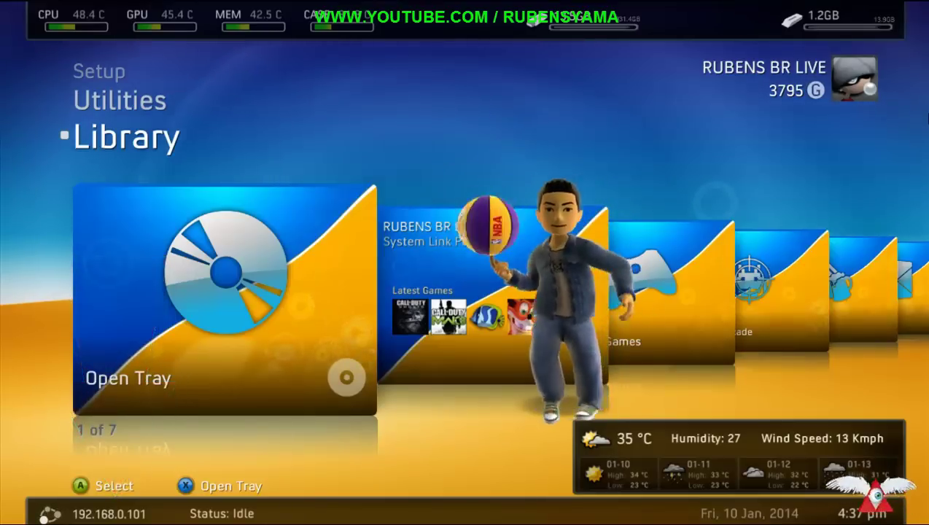
double_click(788, 255)
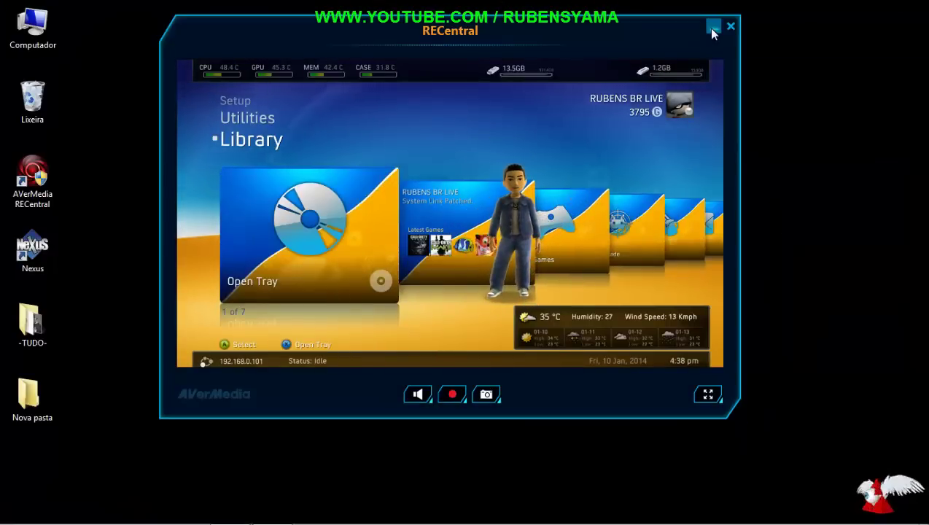
left_click(712, 28)
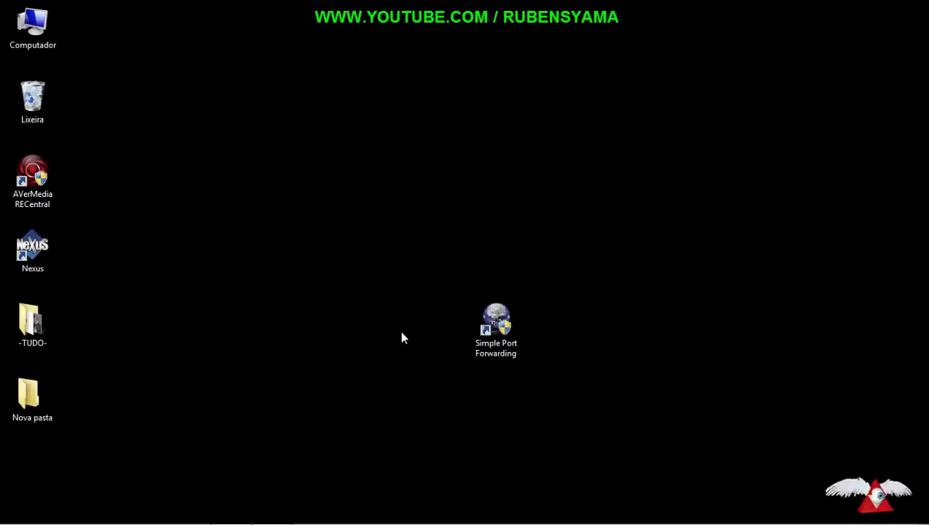
Step: Create a new text document named 'bloco de notas' on the desktop and open it
left_click(501, 315)
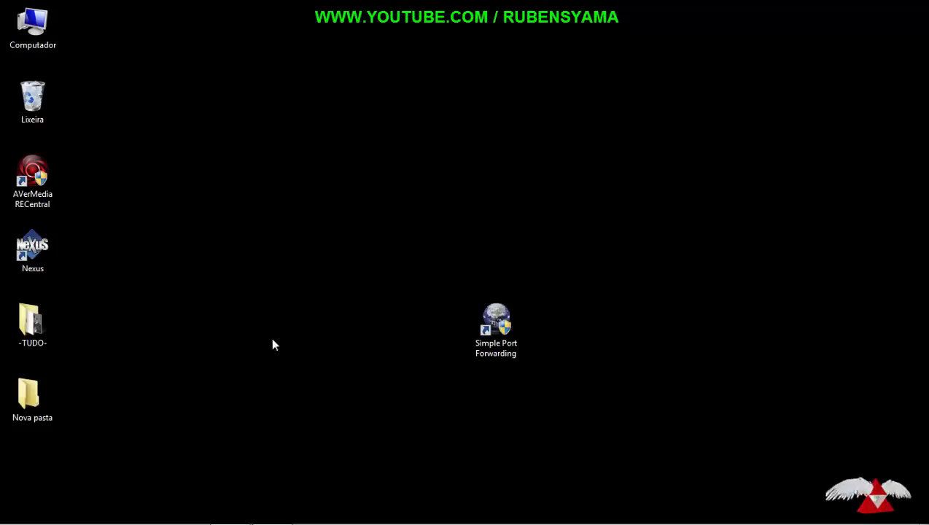
right_click(272, 340)
mouse_move(325, 279)
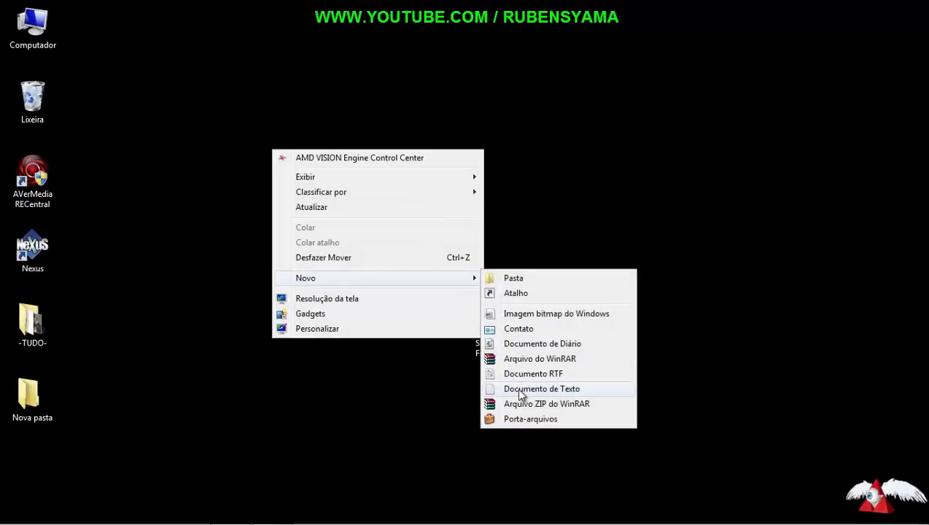
left_click(524, 389)
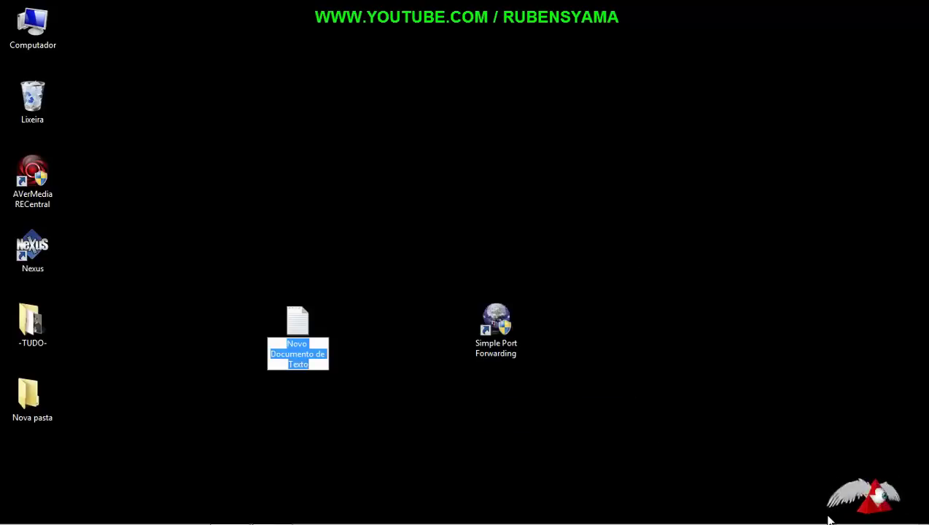
type("b")
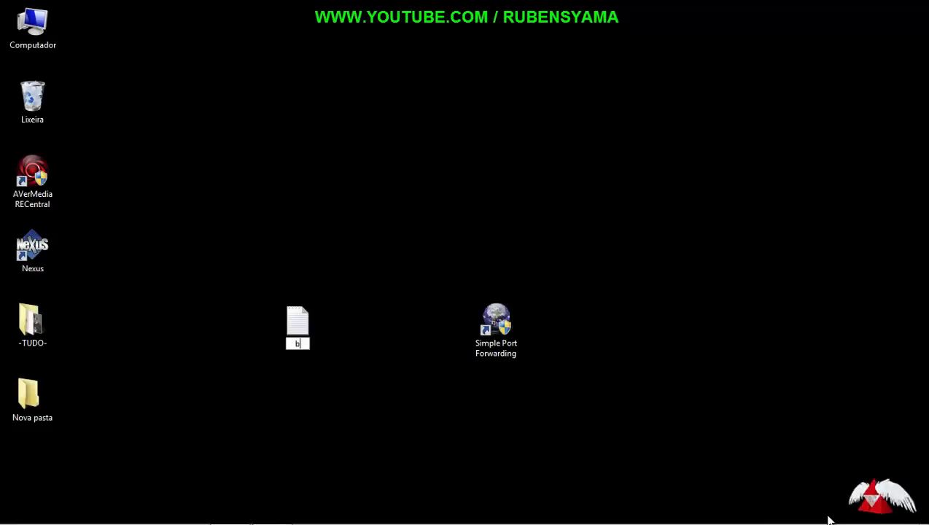
type("loco de notas")
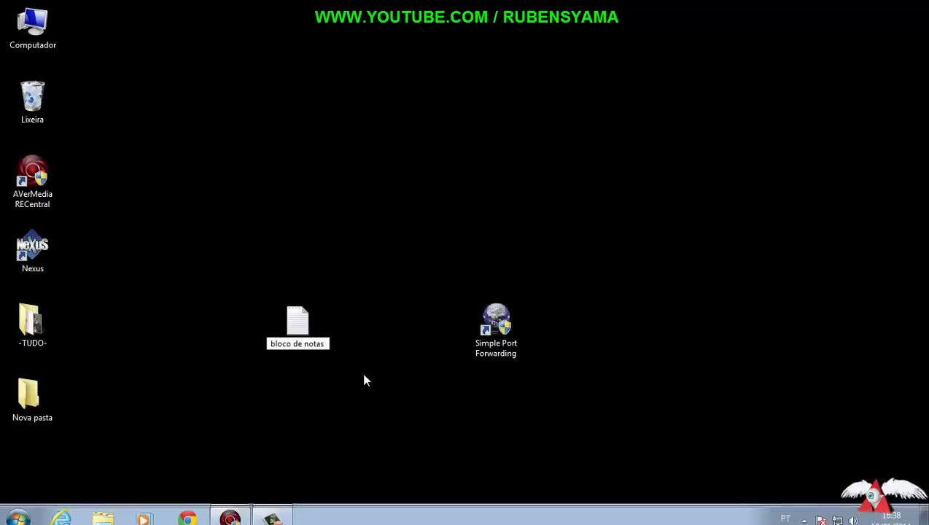
double_click(311, 320)
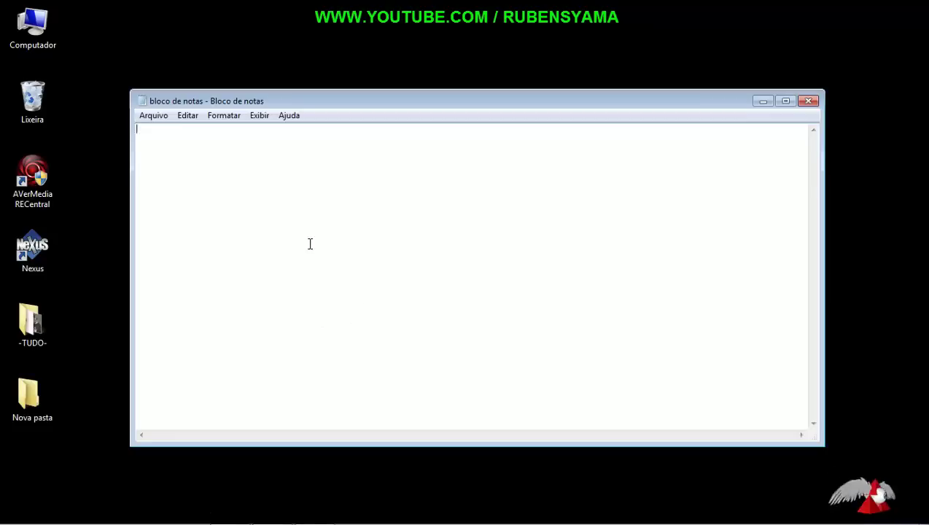
Step: Enter the Xbox IP 192.168.0.101 in bloco de notas, save and close it, and move its icon lower-left
type("1")
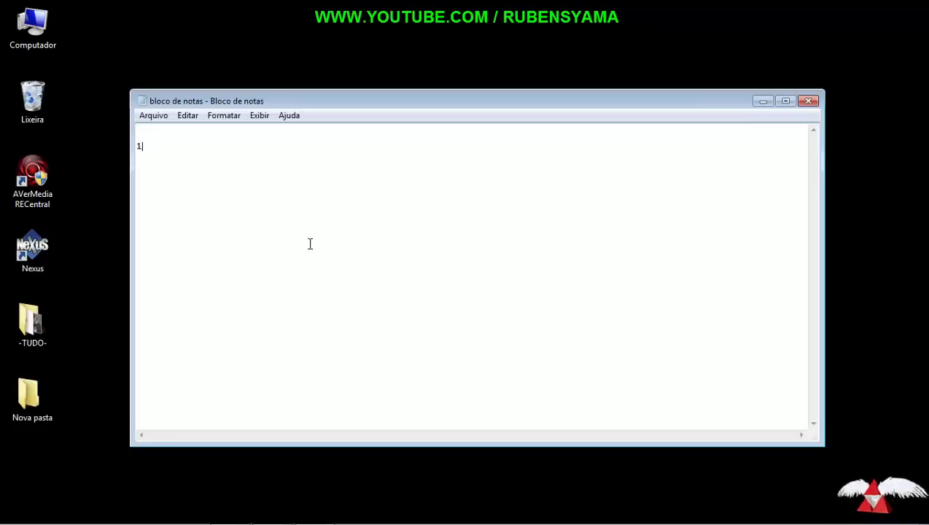
type("92.168")
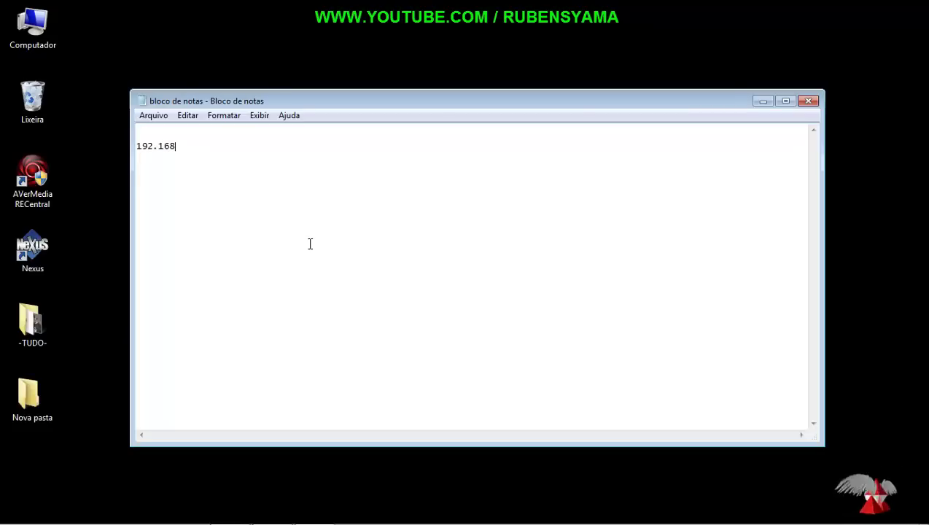
type(".0.101")
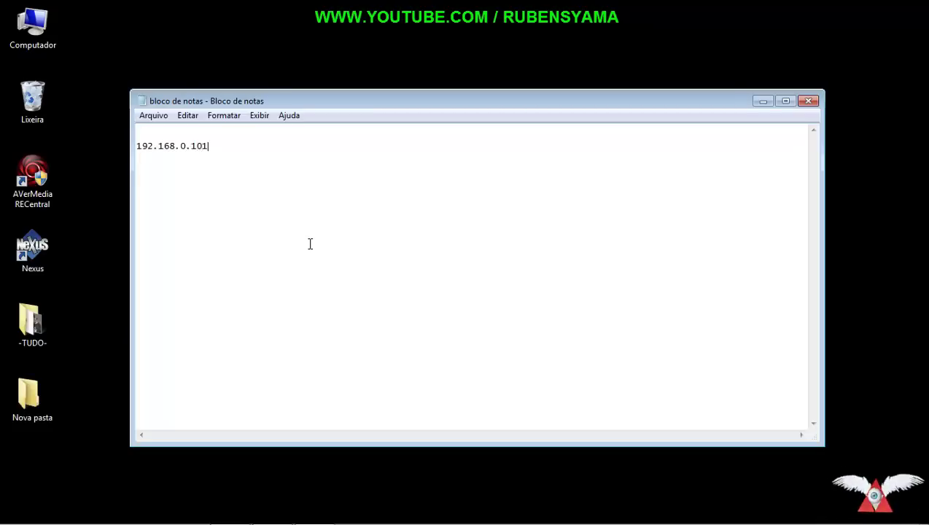
left_click(807, 101)
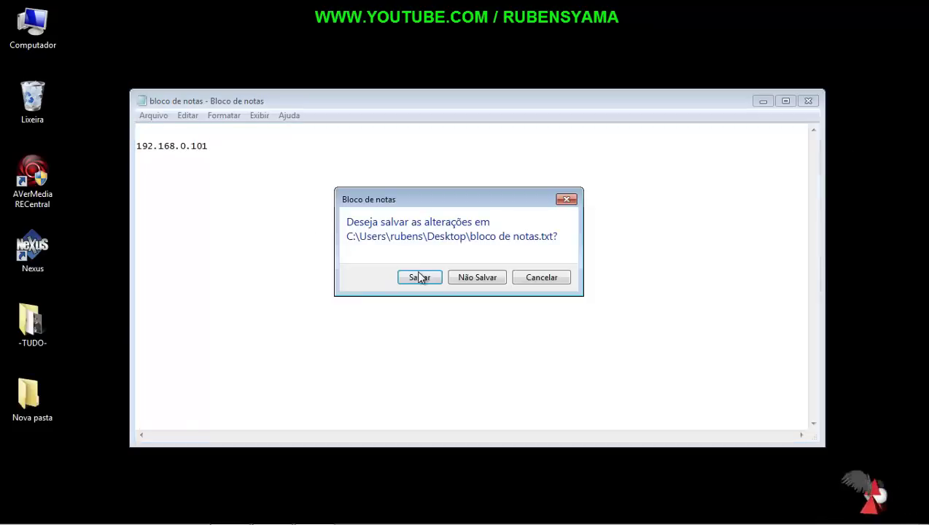
left_click(419, 278)
left_click_drag(297, 321, 33, 455)
left_click(488, 318)
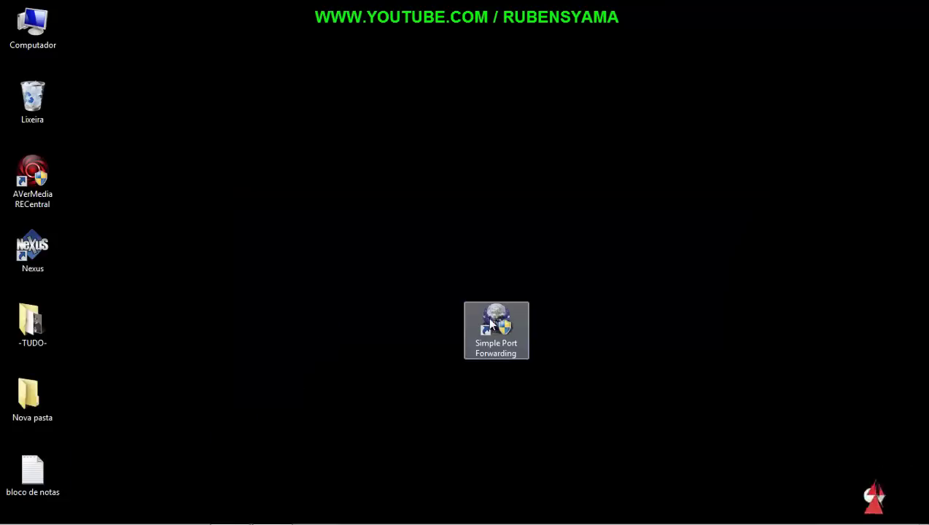
Step: Launch Simple Port Forwarding, accept the database update, and arrange the main and Check List windows
double_click(487, 315)
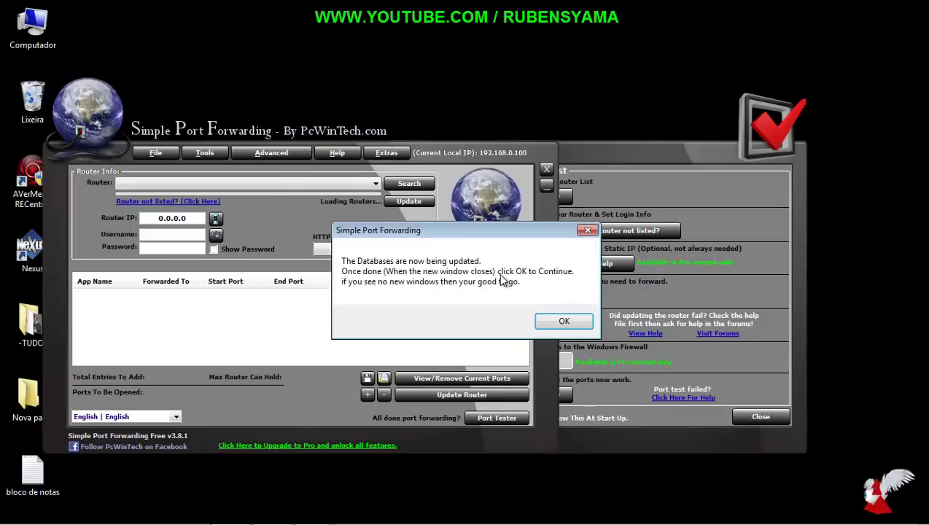
left_click(567, 322)
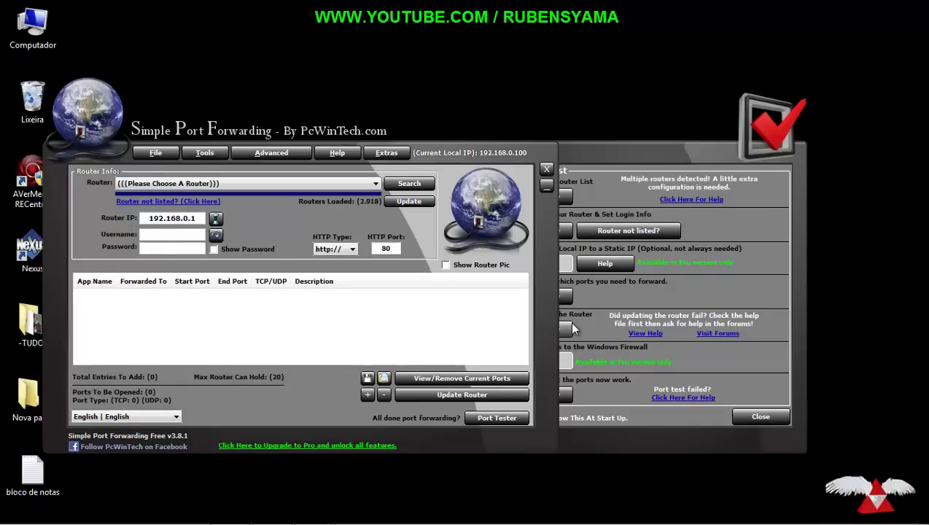
left_click_drag(571, 328, 677, 123)
mouse_move(470, 142)
left_mouse_down()
mouse_move(466, 153)
mouse_move(482, 144)
left_mouse_up()
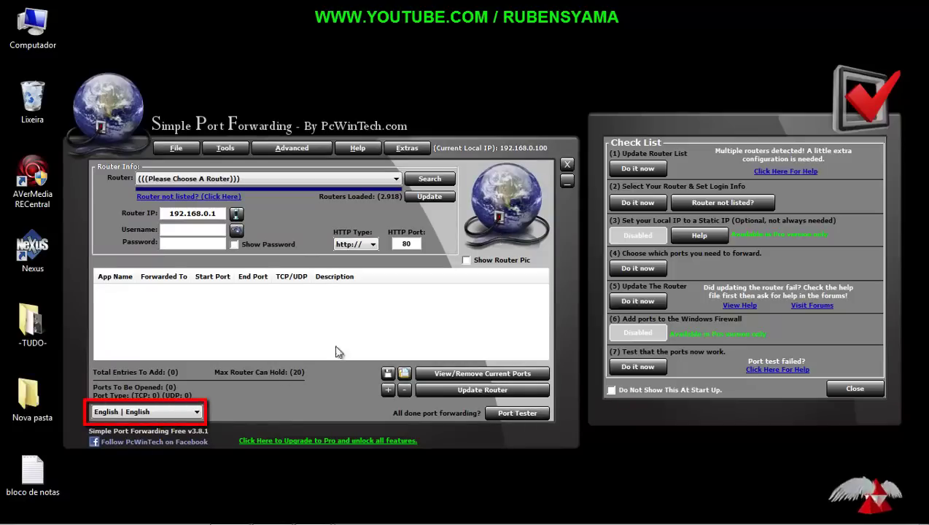
Step: Choose Portuguese | Português as the language, then check the router IP value 192.168.0.1
left_click(198, 413)
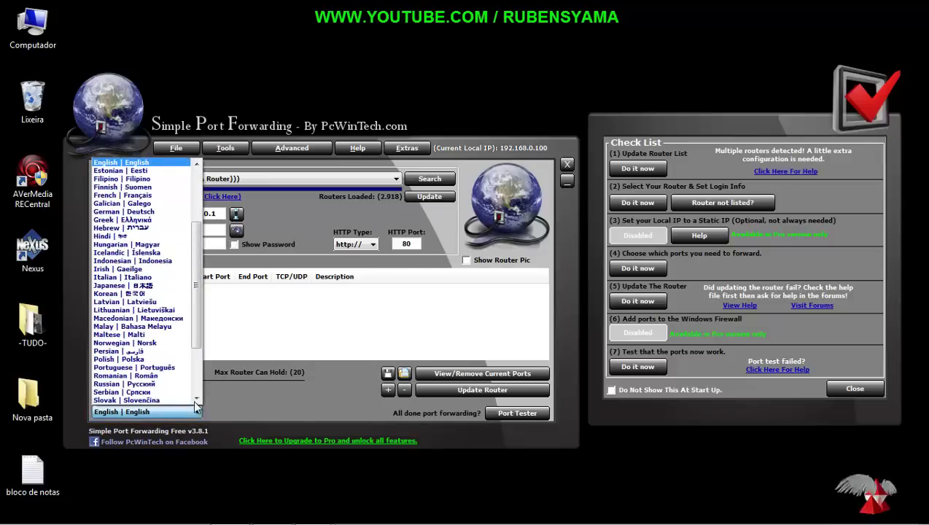
left_click(177, 367)
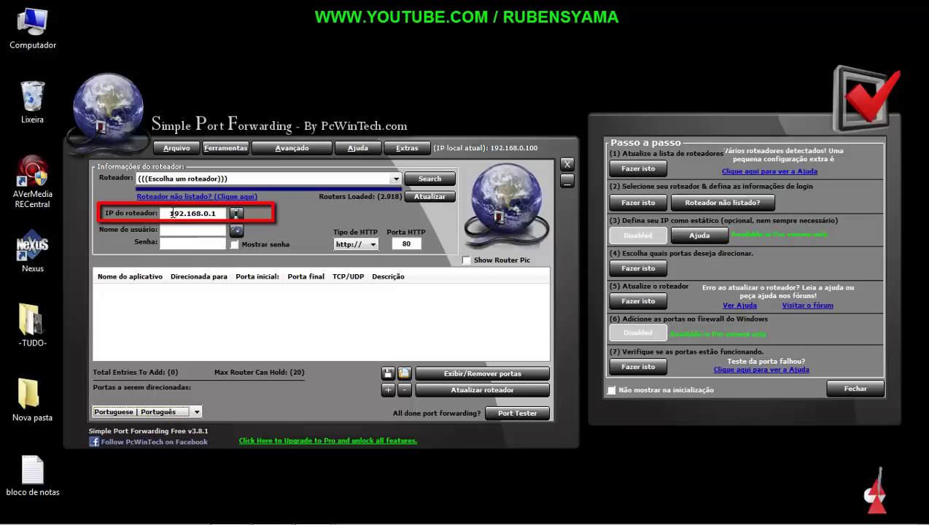
left_click_drag(168, 213, 218, 213)
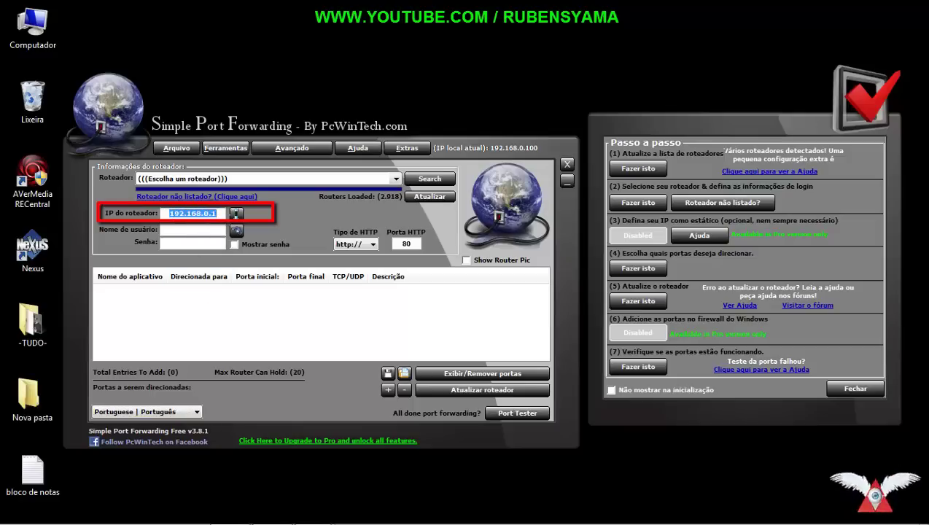
left_click(221, 213)
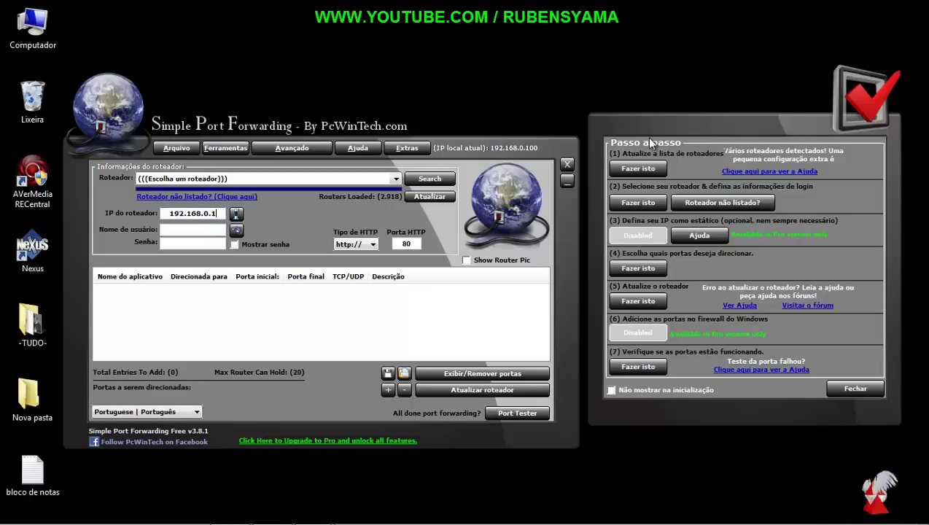
Step: Close the Passo a passo checklist and move the main window toward the screen centre
left_click_drag(645, 139, 586, 139)
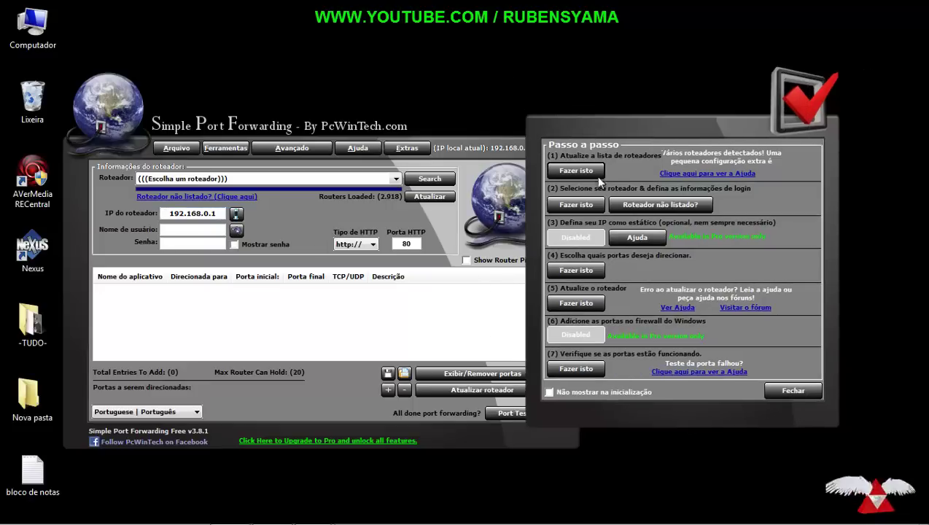
left_click(793, 391)
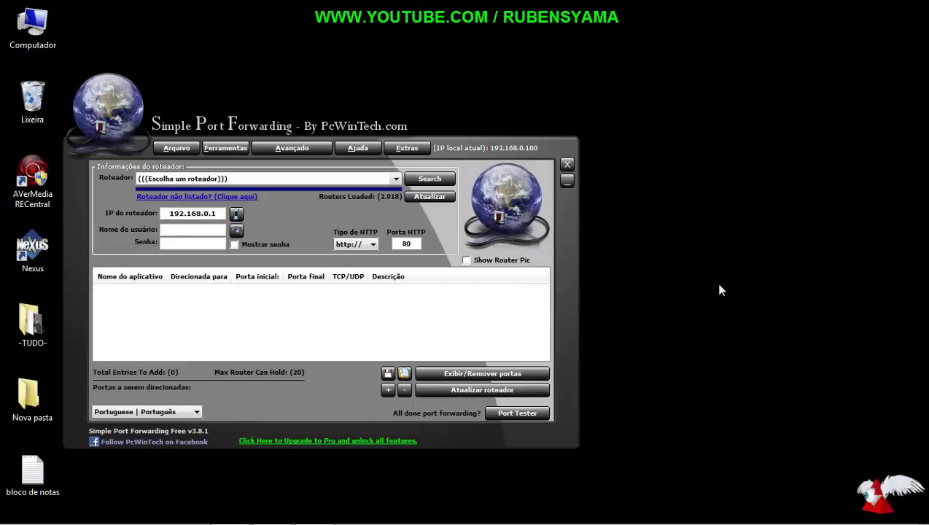
left_click_drag(525, 148, 667, 140)
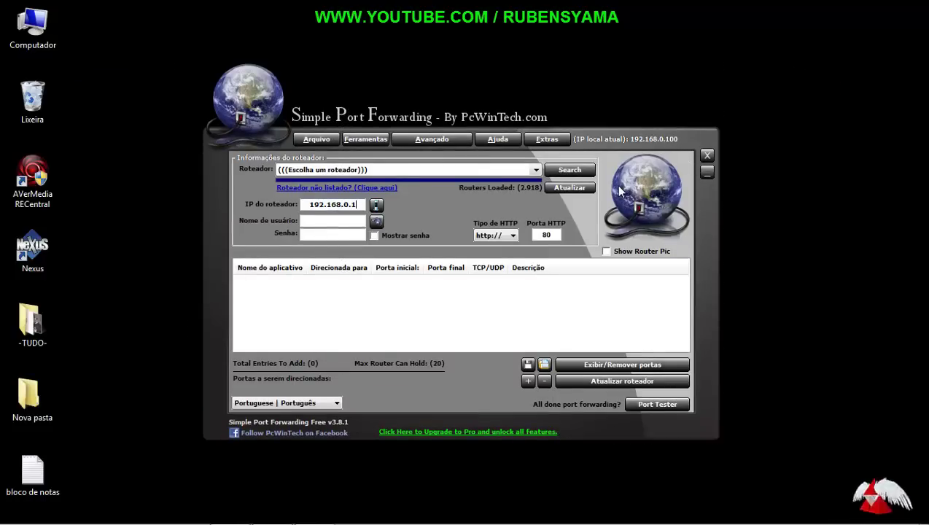
Step: Look at the Lista de roteadores search list, close it, and drop down the Roteador model list
left_click(537, 170)
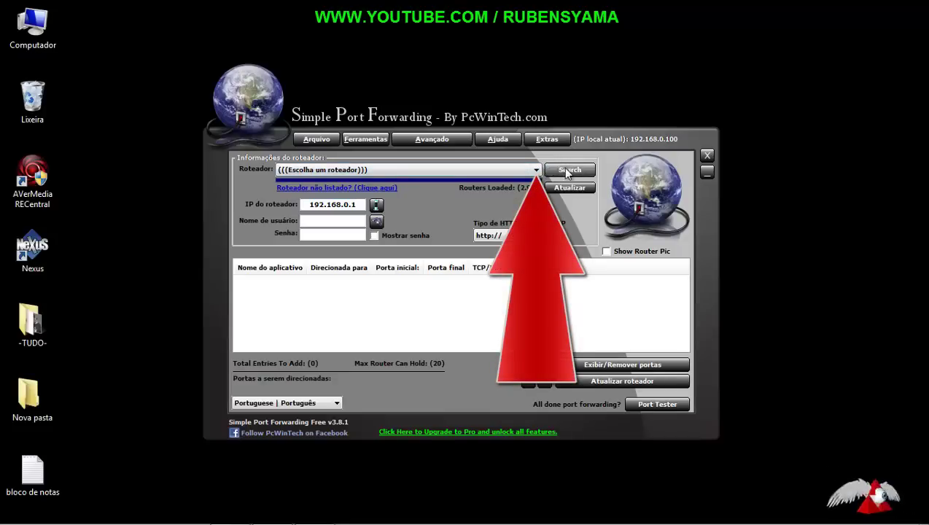
left_click(572, 174)
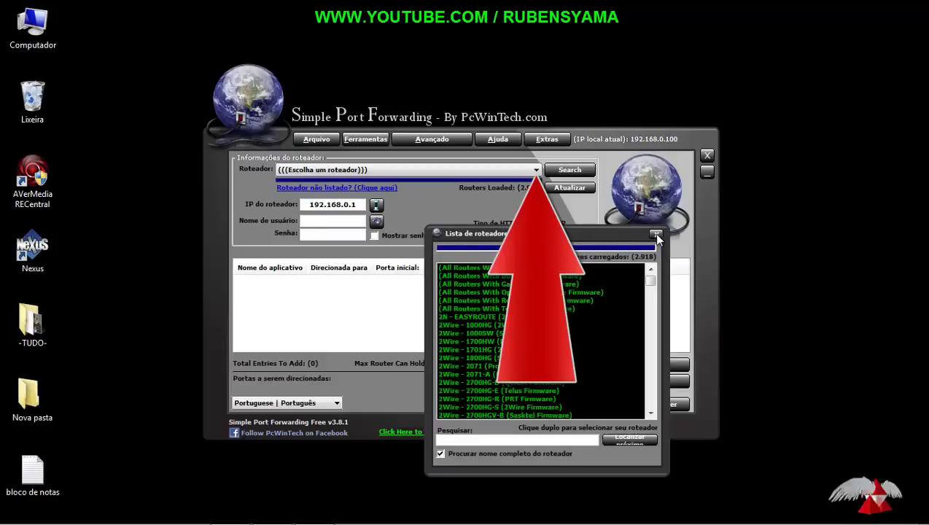
left_click(655, 234)
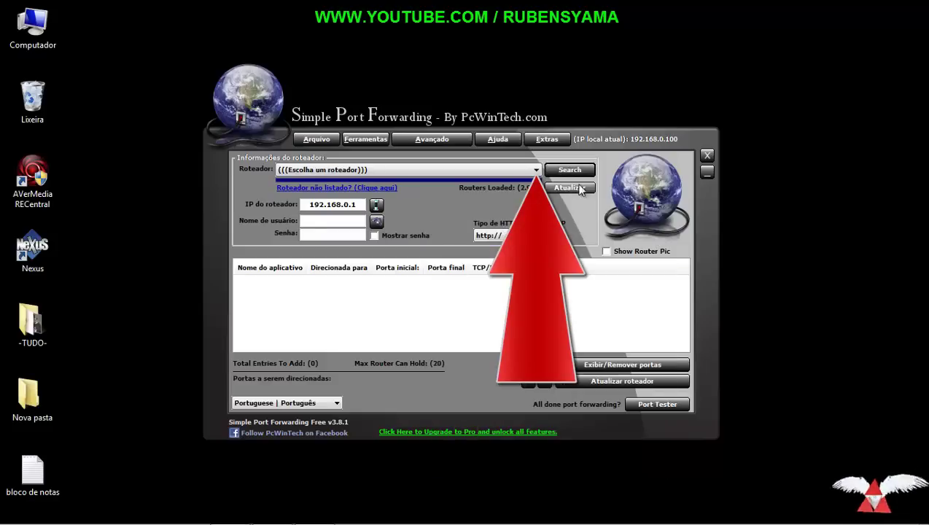
left_click(536, 172)
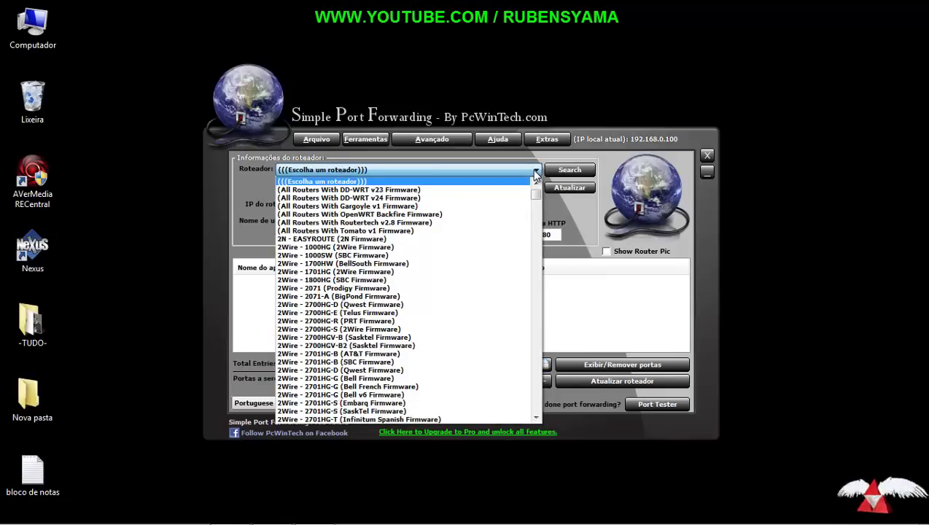
Step: Scroll the Roteador list and select TP-LINK - TL-WR740N (TP-LINK Firmware)
scroll(535, 193, "down", 3)
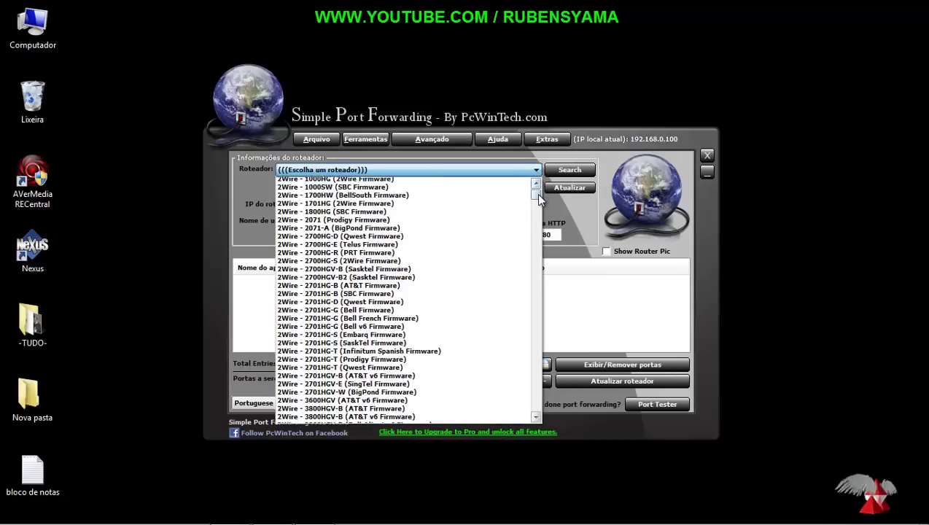
left_click_drag(536, 193, 540, 207)
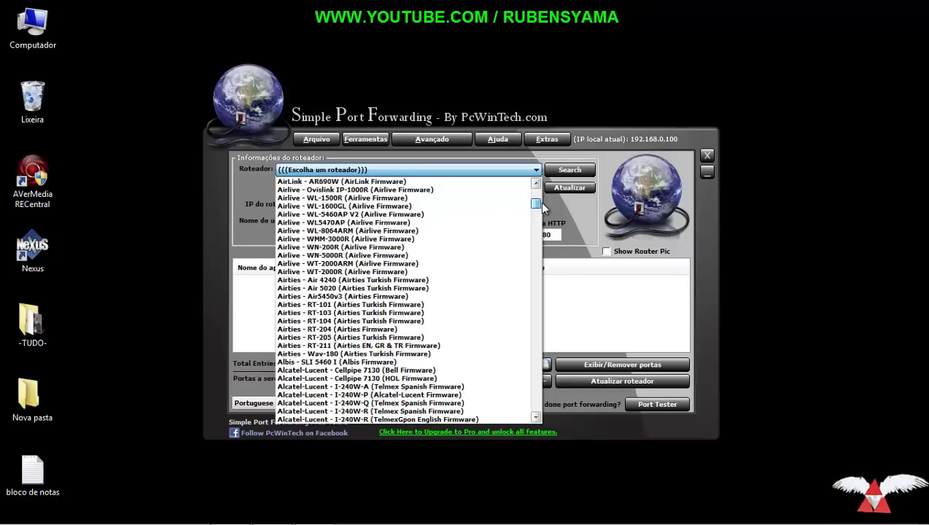
left_click_drag(542, 208, 560, 266)
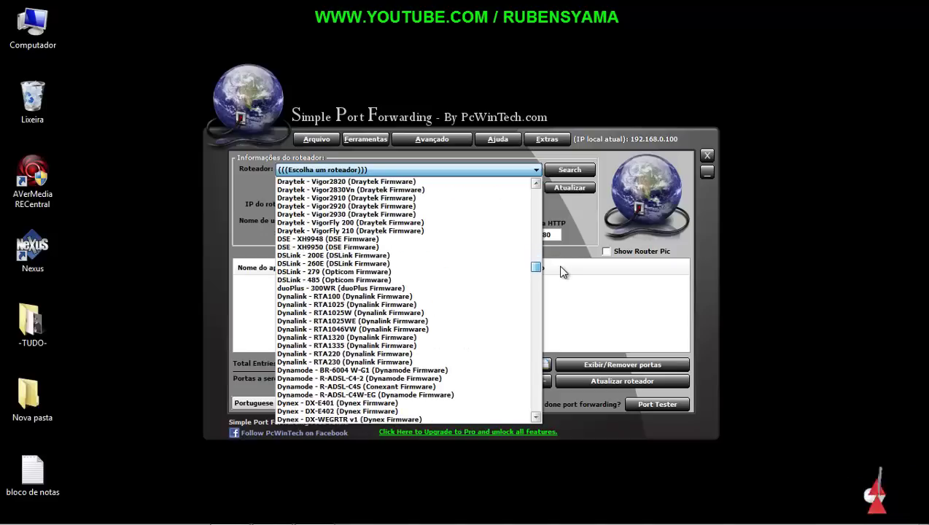
left_click_drag(562, 271, 562, 376)
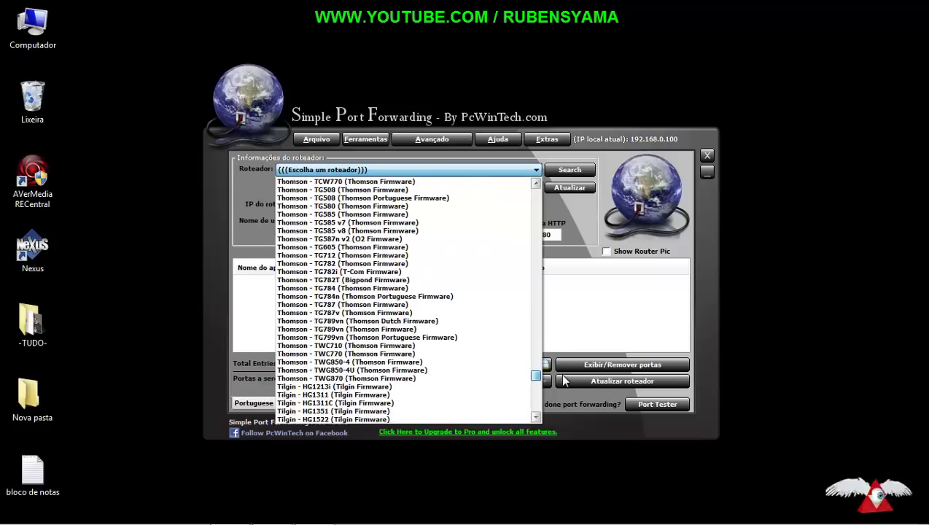
left_click(537, 417)
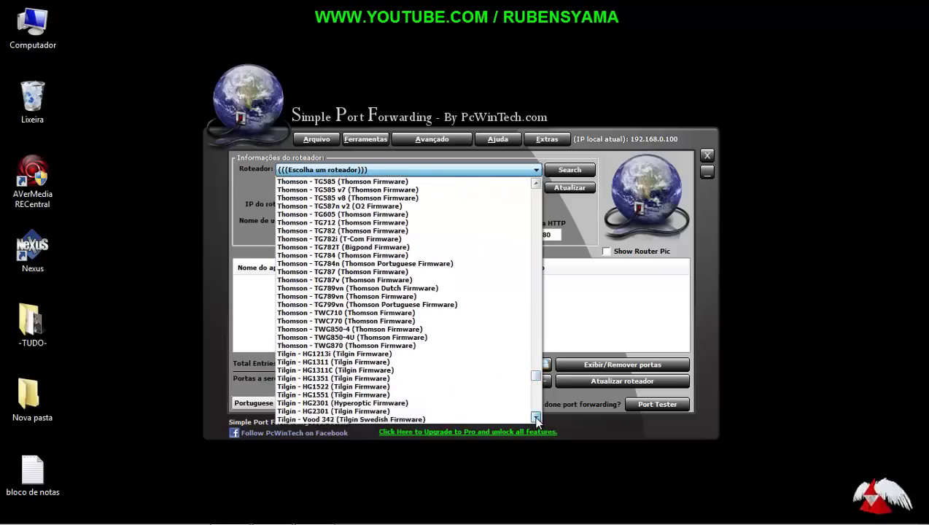
left_click_drag(537, 417, 536, 417)
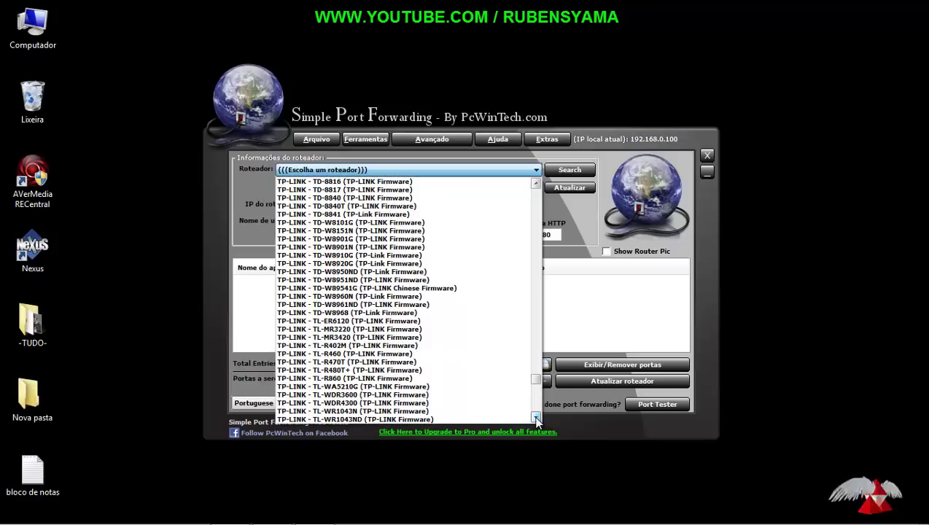
left_click_drag(536, 417, 536, 417)
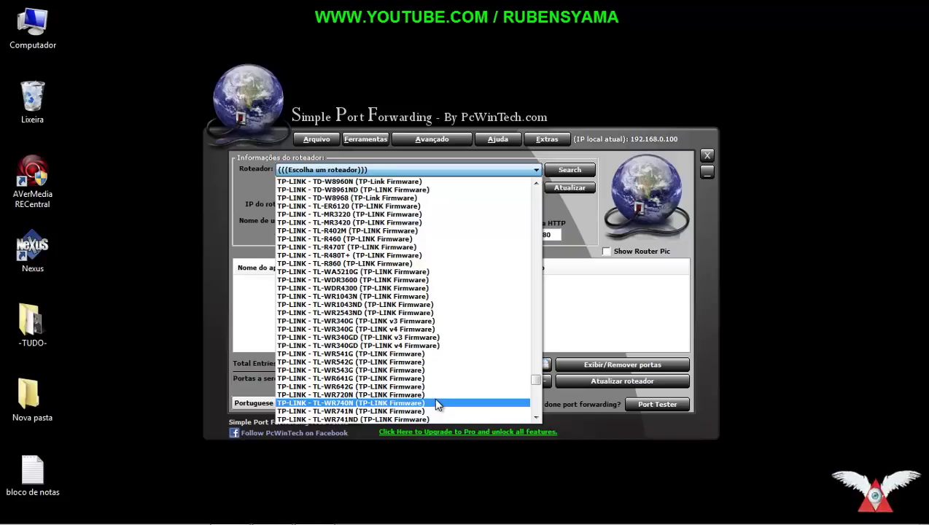
left_click(436, 404)
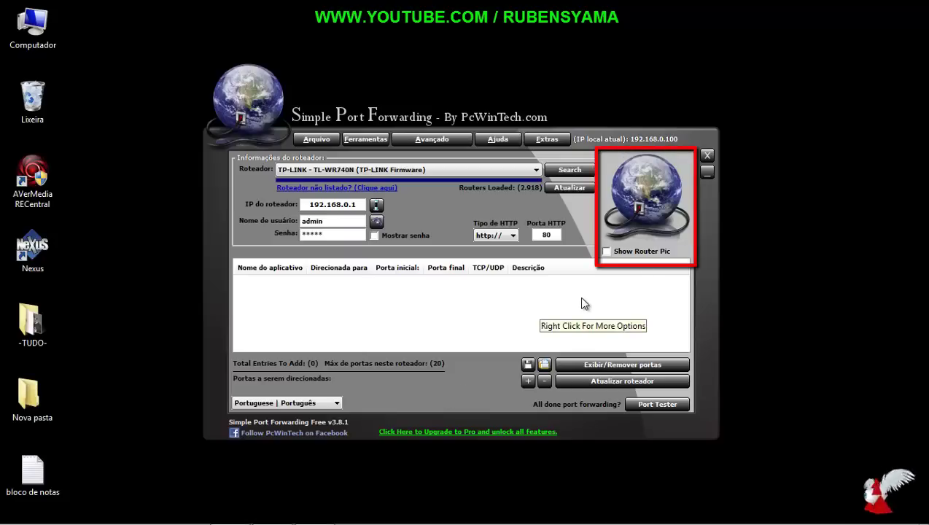
Step: Tick Show Router Pic to display a photo of the TL-WR740N
left_click(606, 251)
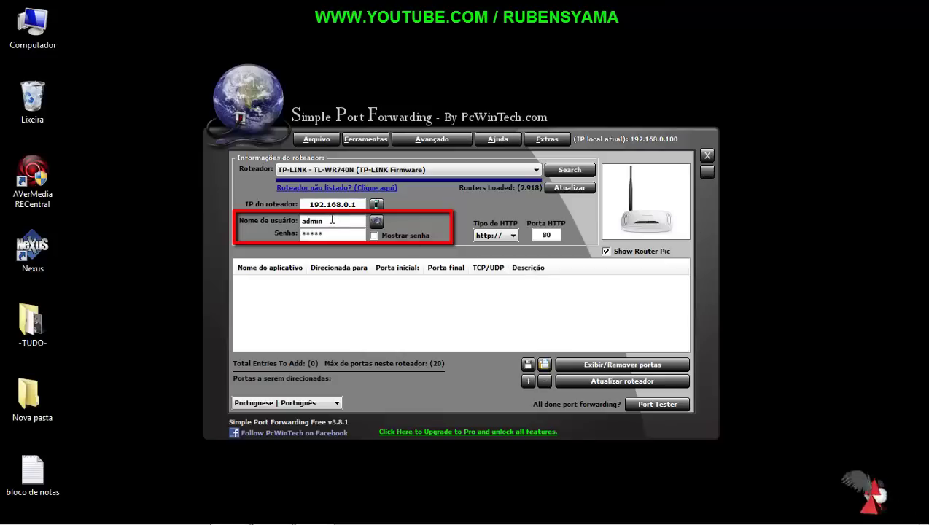
Step: Check the filled-in router username and password, then bring up the default router passwords web page
left_click_drag(332, 219, 294, 223)
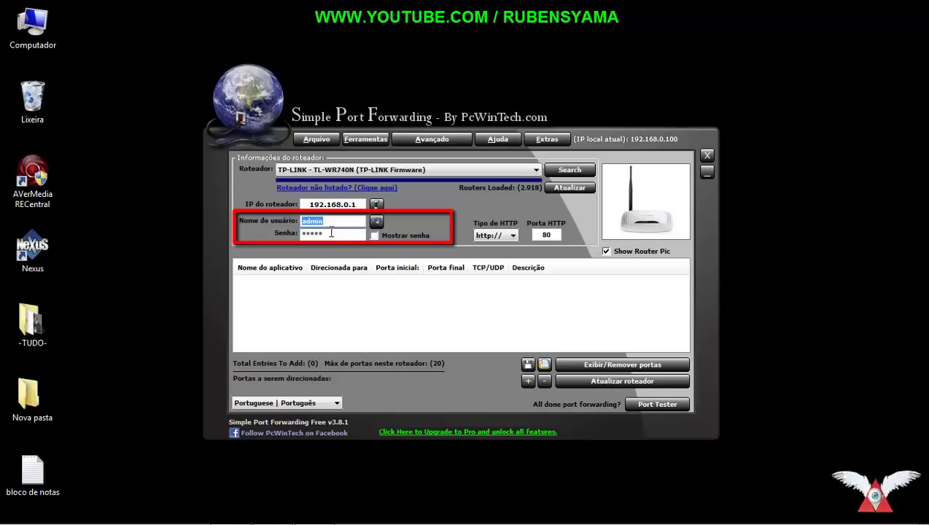
left_click_drag(331, 232, 295, 234)
left_click(327, 235)
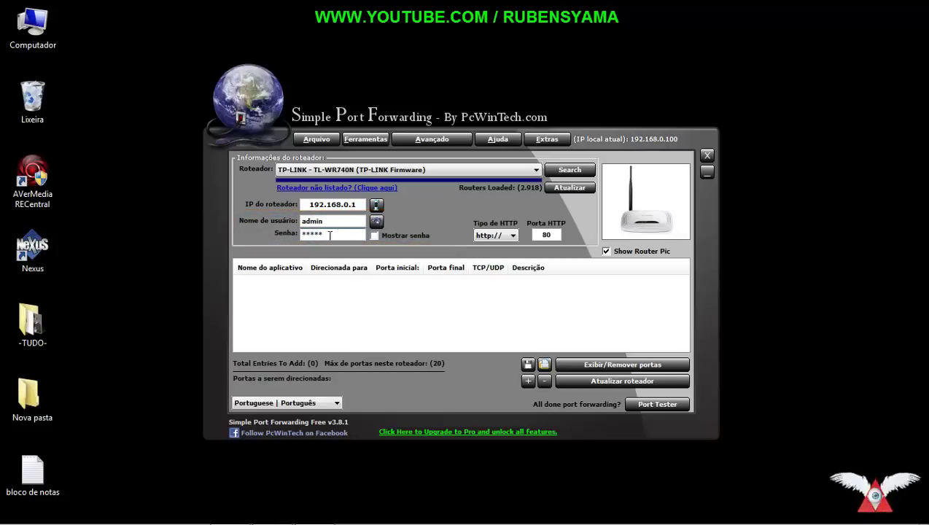
left_click(378, 224)
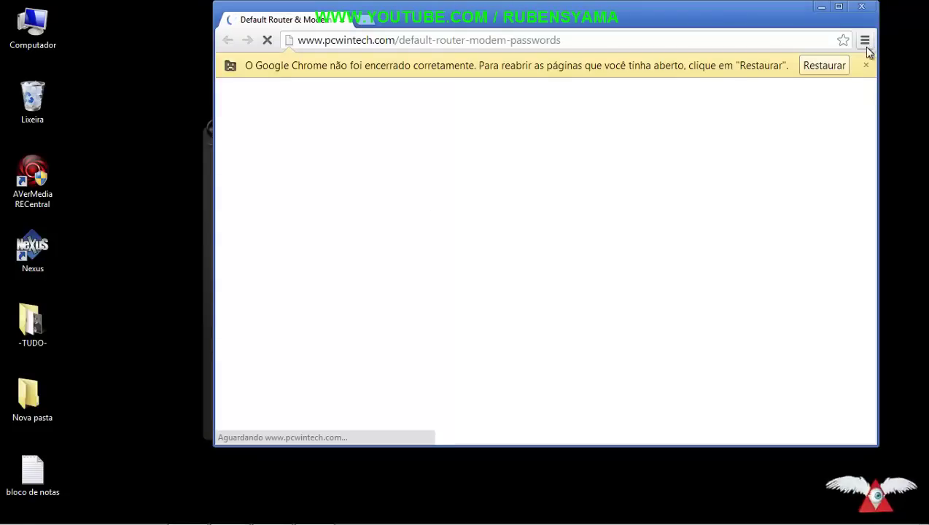
Step: Dismiss the restore notice, maximize Chrome, and scroll through the default router passwords table
left_click(865, 65)
left_click(840, 8)
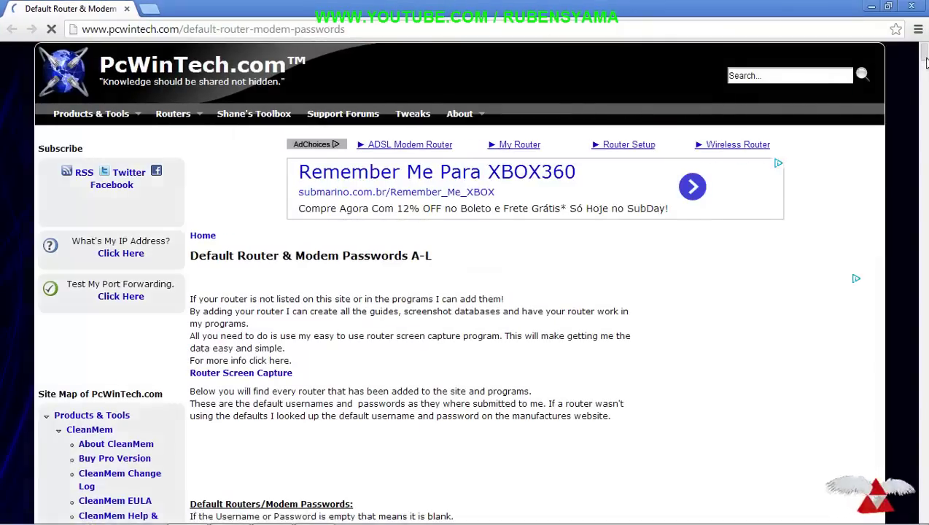
scroll(925, 62, "down", 6)
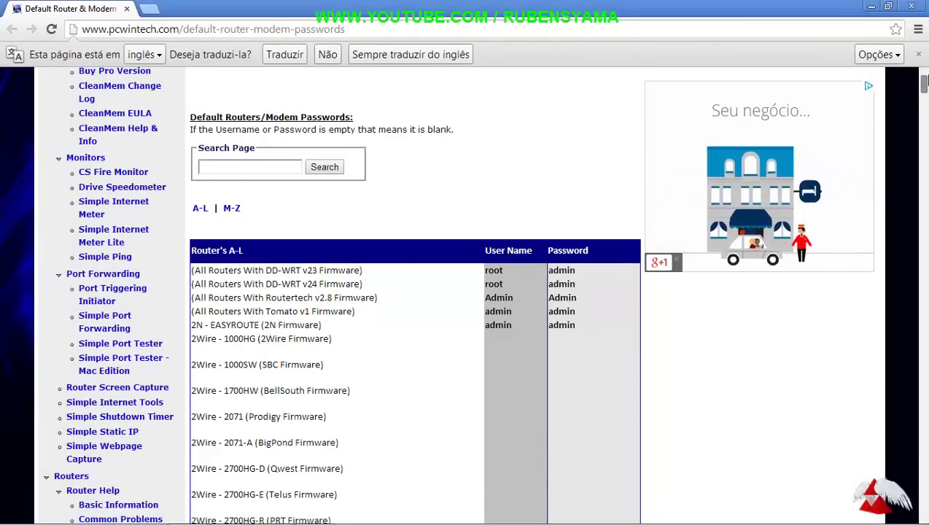
scroll(464, 292, "down", 1)
scroll(464, 292, "down", 15)
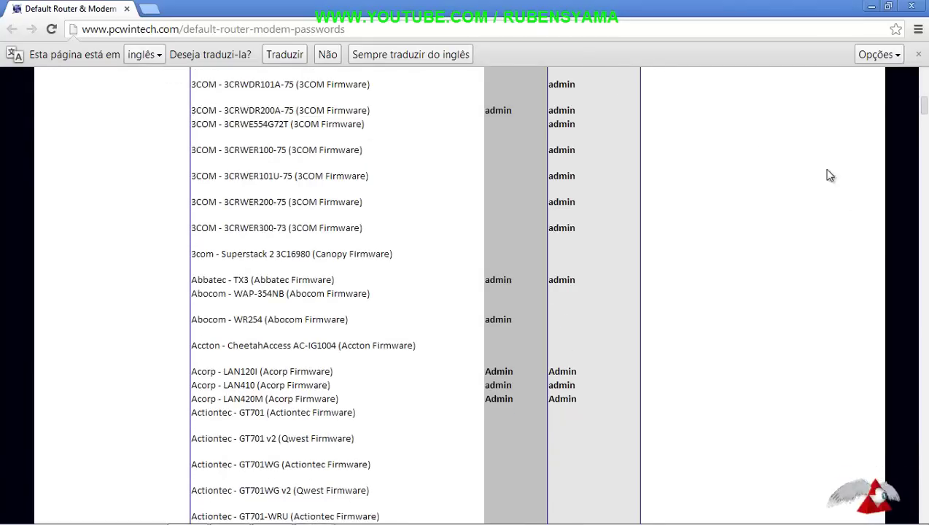
left_click_drag(922, 104, 922, 165)
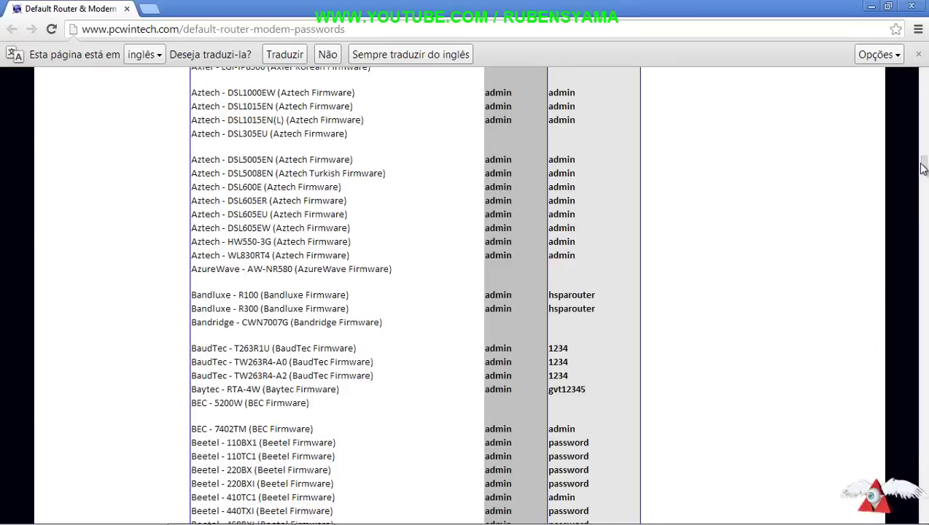
left_click_drag(922, 166, 923, 137)
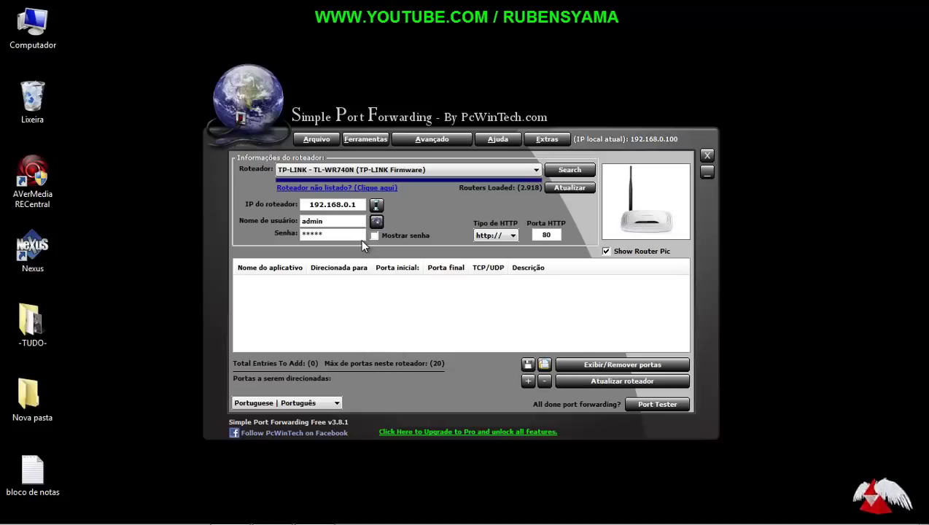
Step: Bring up Adicionar nova porta via the + button and choose Personalizado for a custom rule
left_click(526, 381)
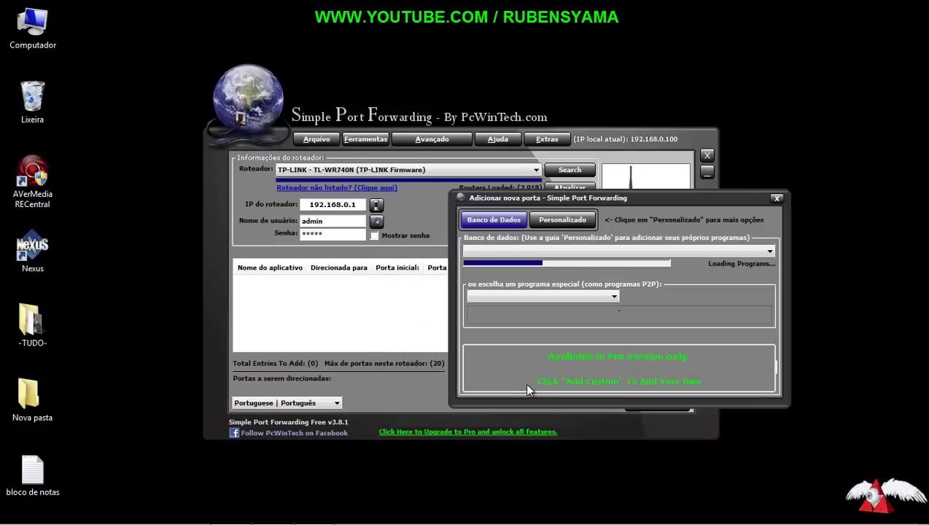
left_click(774, 198)
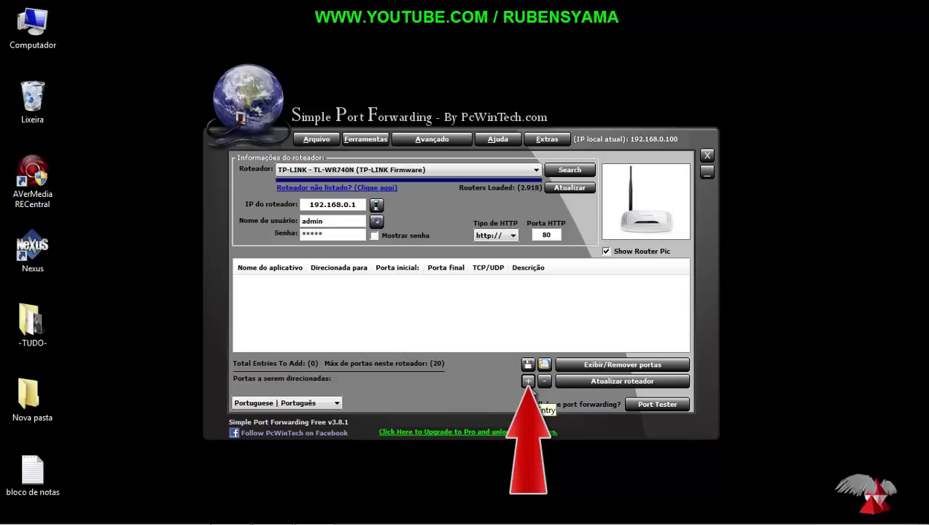
left_click(527, 381)
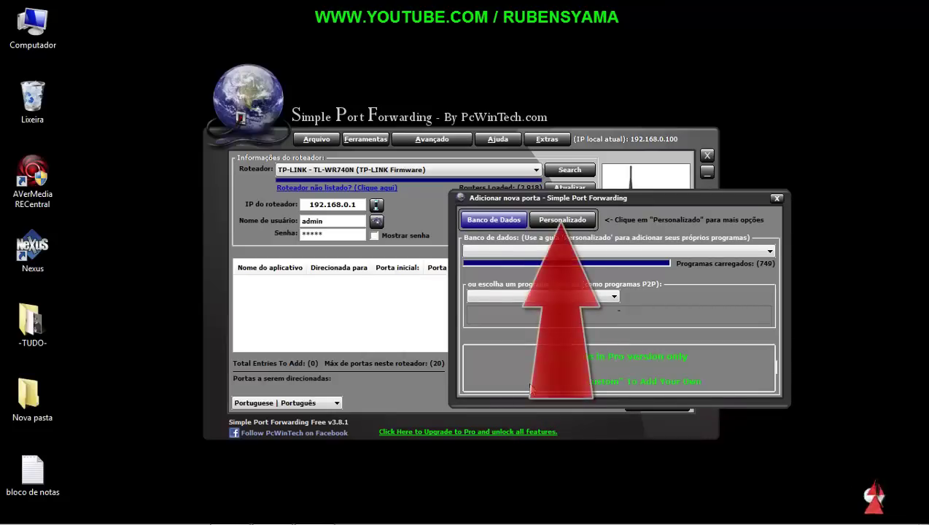
left_click(565, 222)
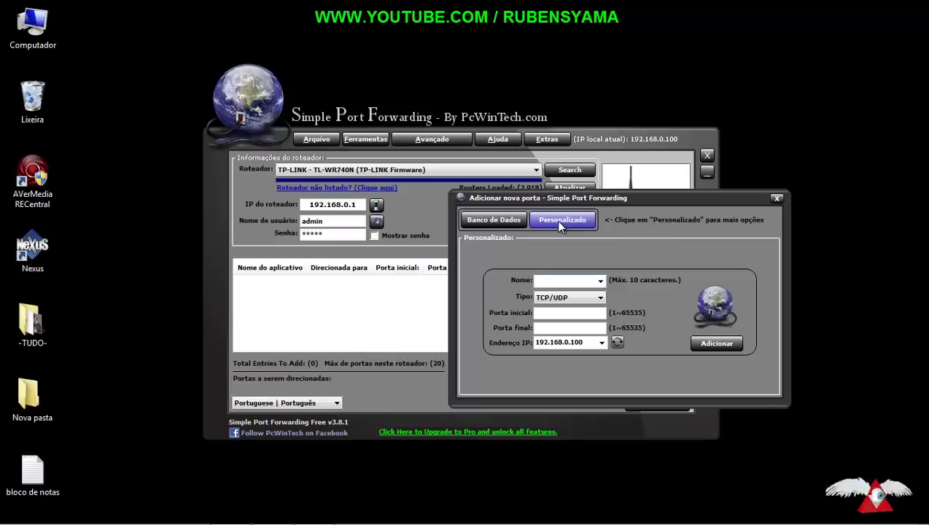
Step: Name the custom rule and set its starting and ending ports to 4000
type("rubens")
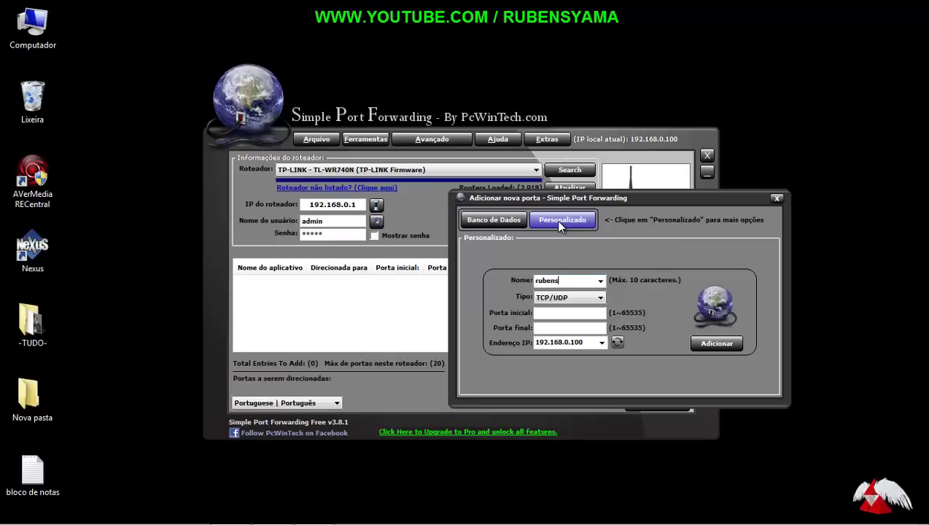
left_click(548, 314)
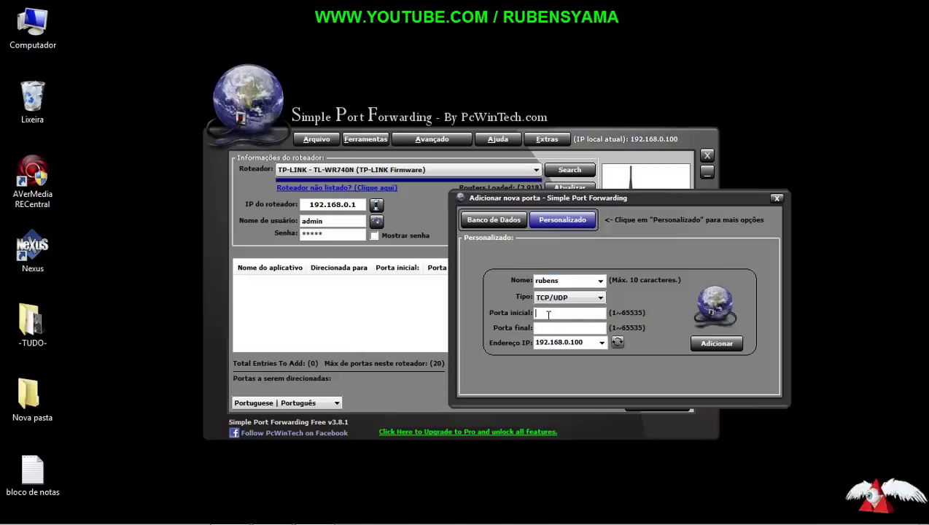
type("4000")
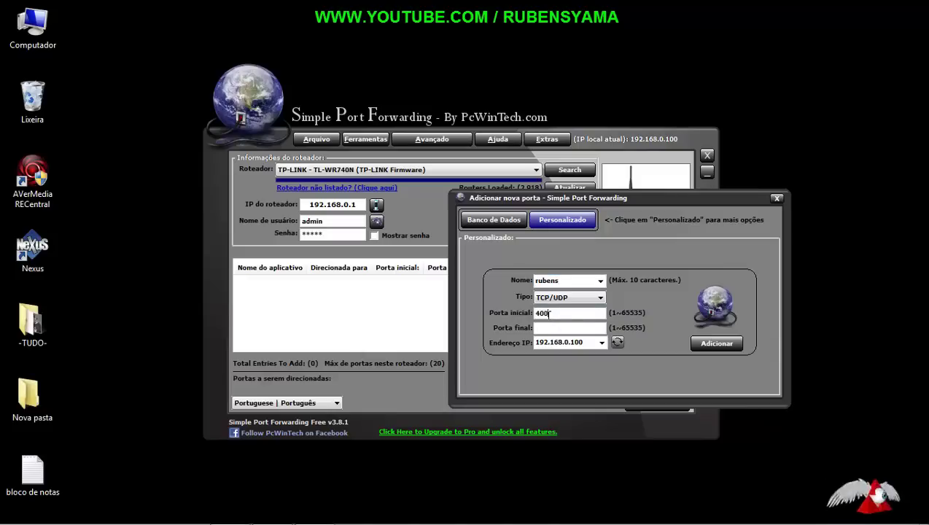
left_click(573, 330)
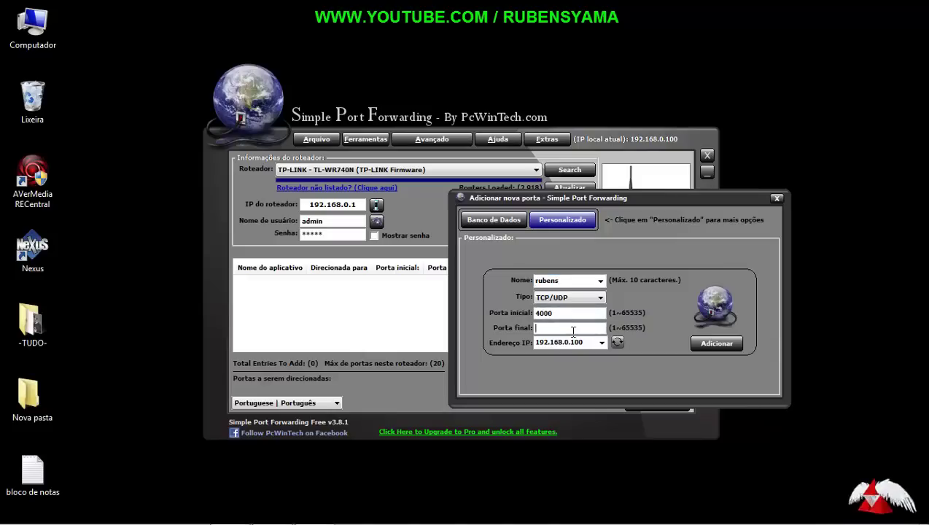
type("4000")
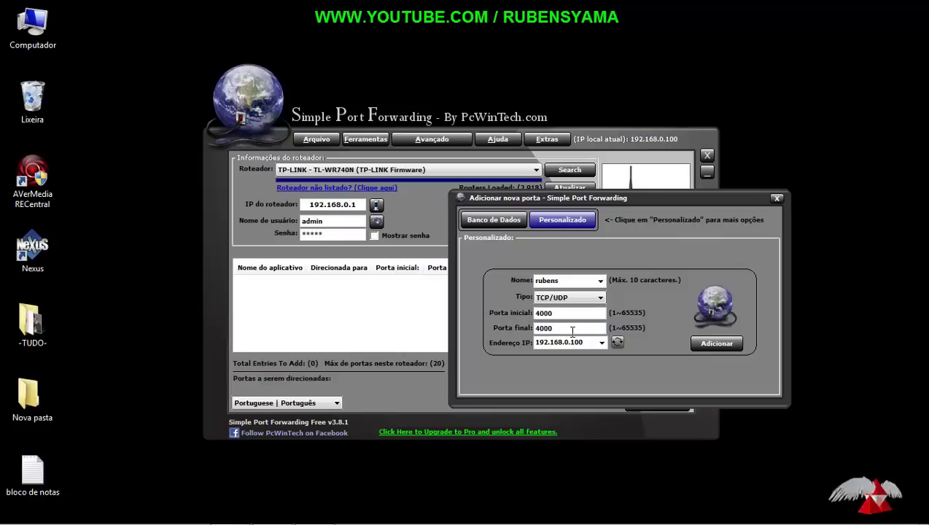
Step: Replace the rule's IP with 192.168.0.100 and add the 4000 TCP/UDP rule to the list
left_click(577, 342)
double_click(574, 343)
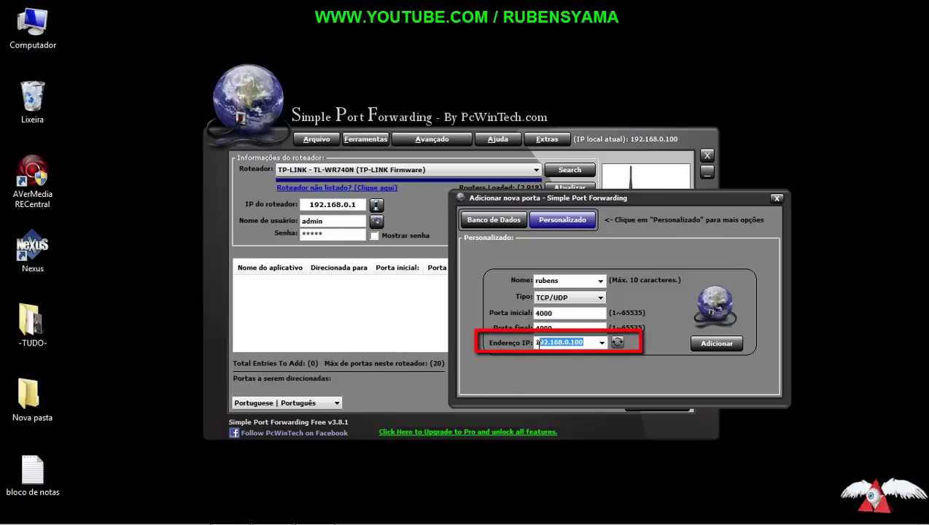
type("192.168.0.100")
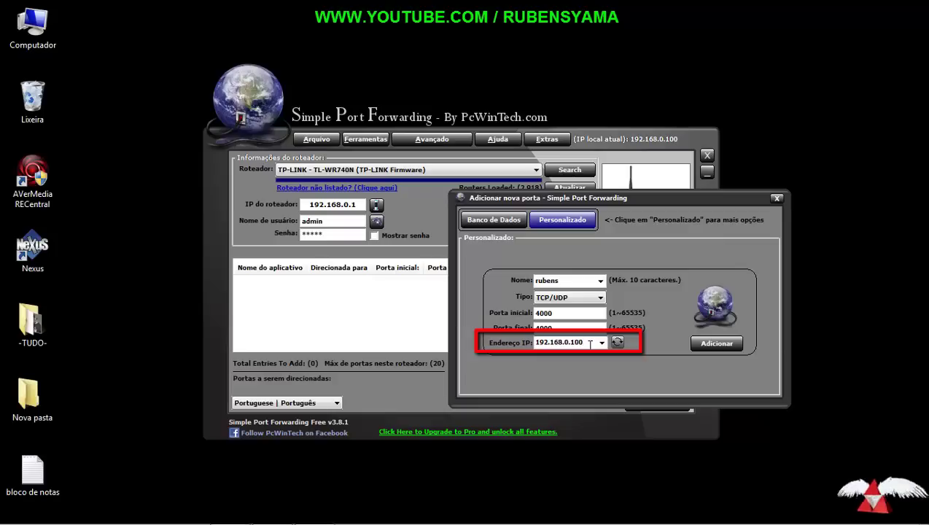
left_click_drag(583, 343, 534, 343)
left_click(543, 344)
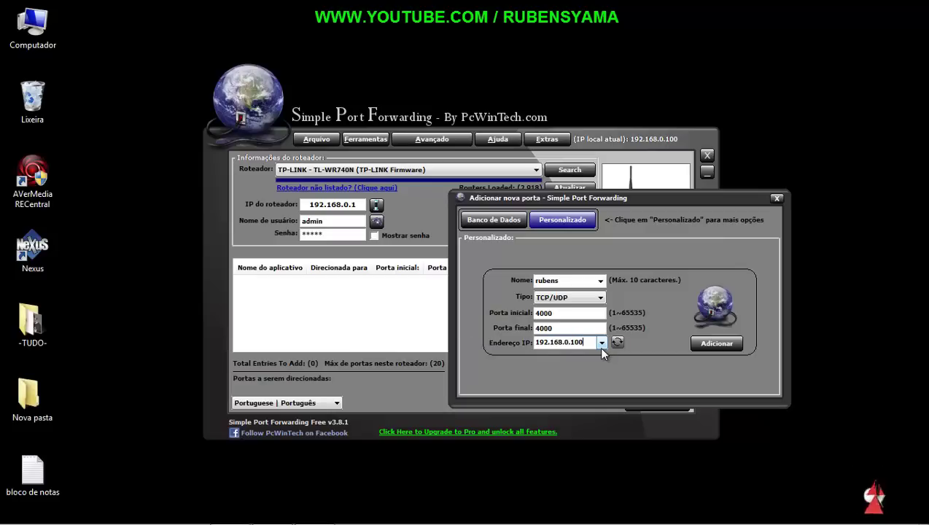
left_click_drag(583, 346, 534, 343)
left_click(596, 341)
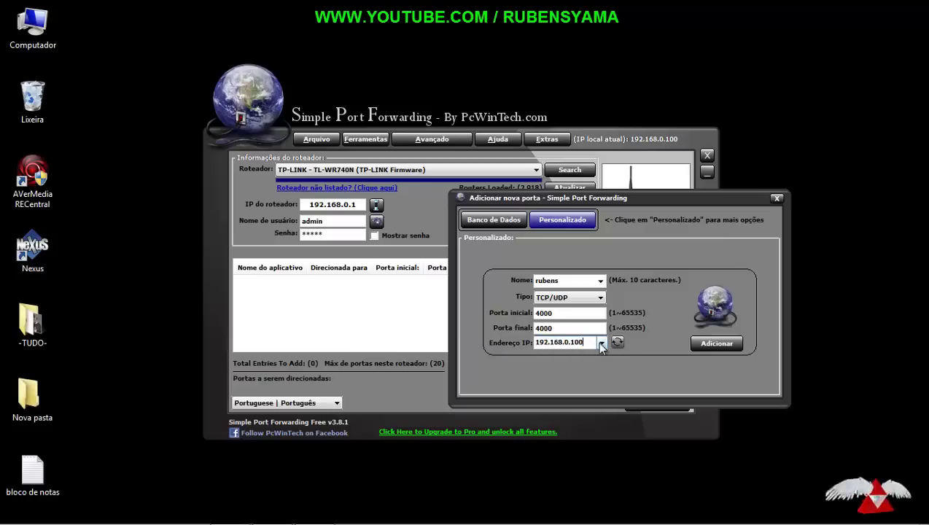
left_click(707, 344)
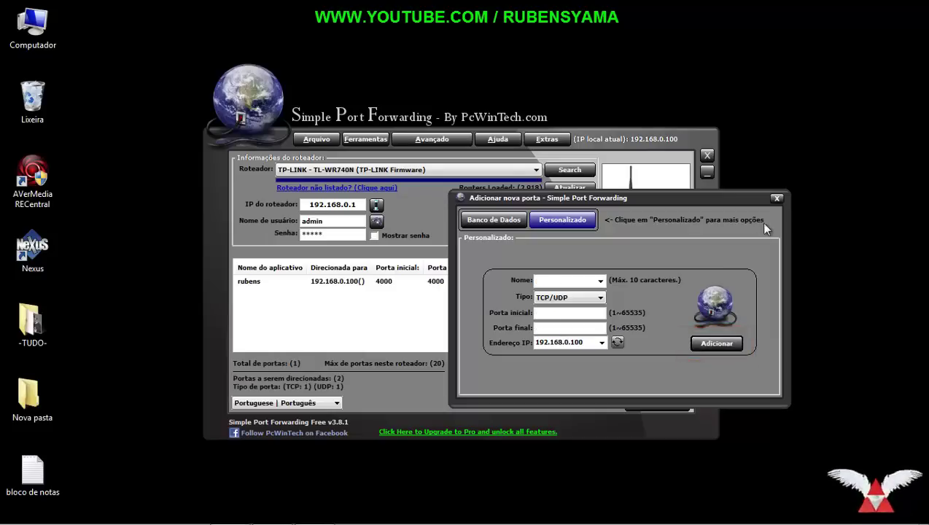
Step: Close the add-port window, check the new port 4000 entry, and send the list to the router
left_click(776, 198)
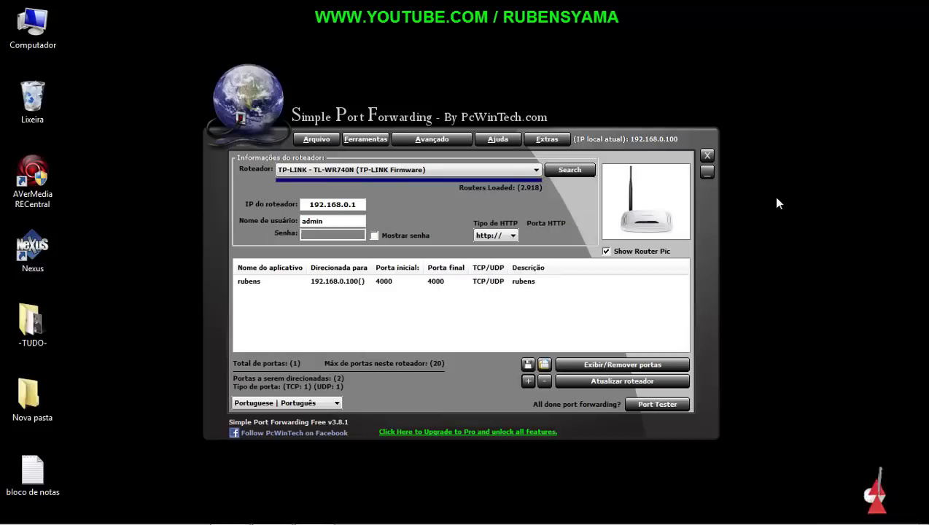
left_click(436, 285)
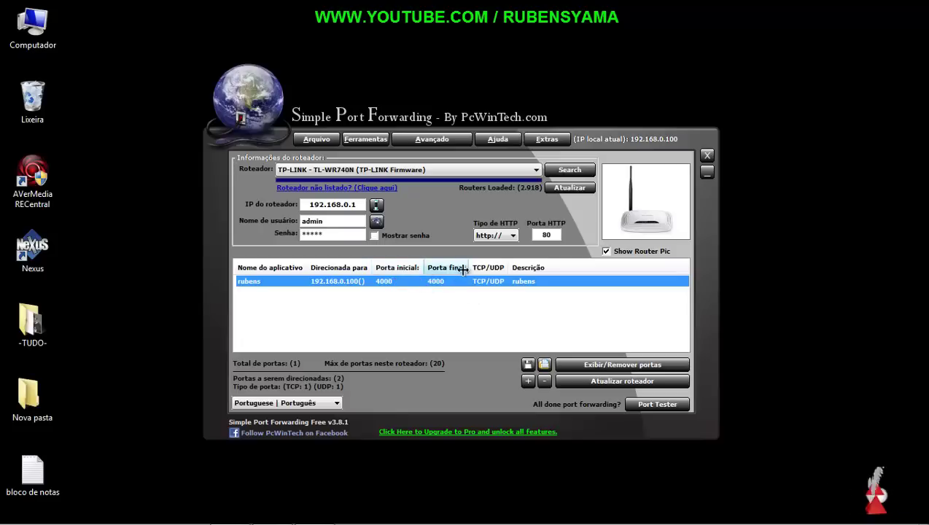
left_click(486, 318)
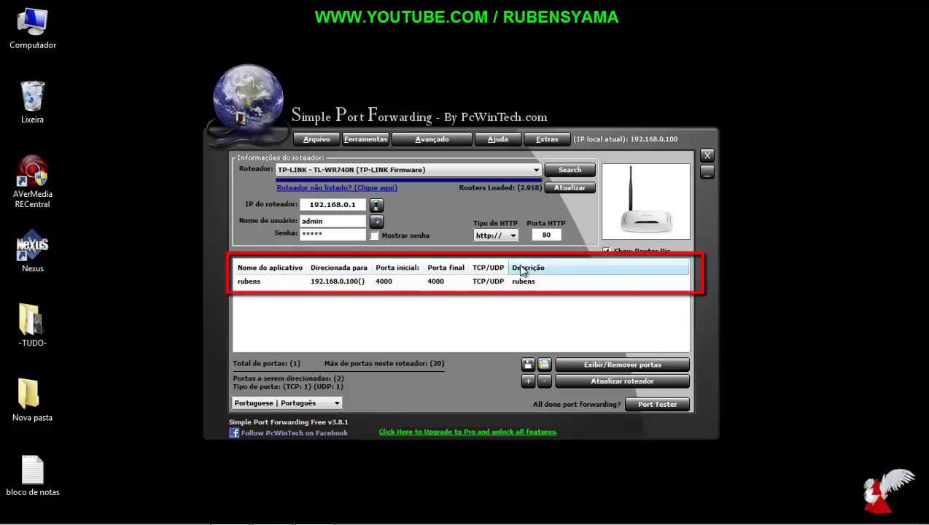
left_click(617, 383)
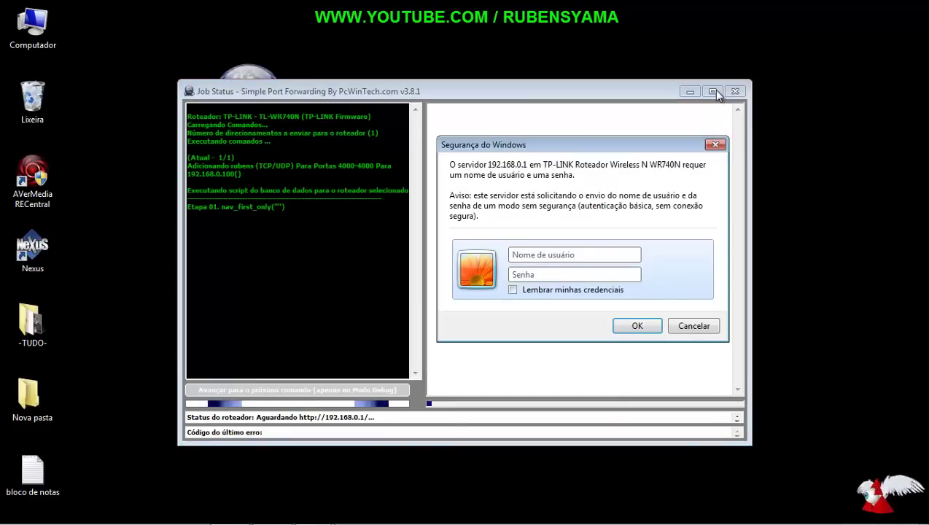
Step: Log in with the router's username and password, then maximize the Job Status window
left_click(713, 91)
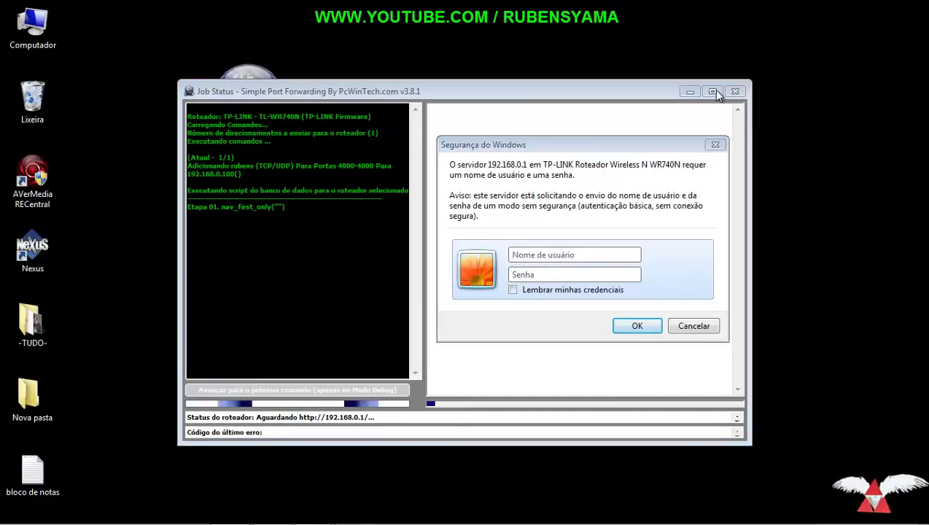
left_click(535, 254)
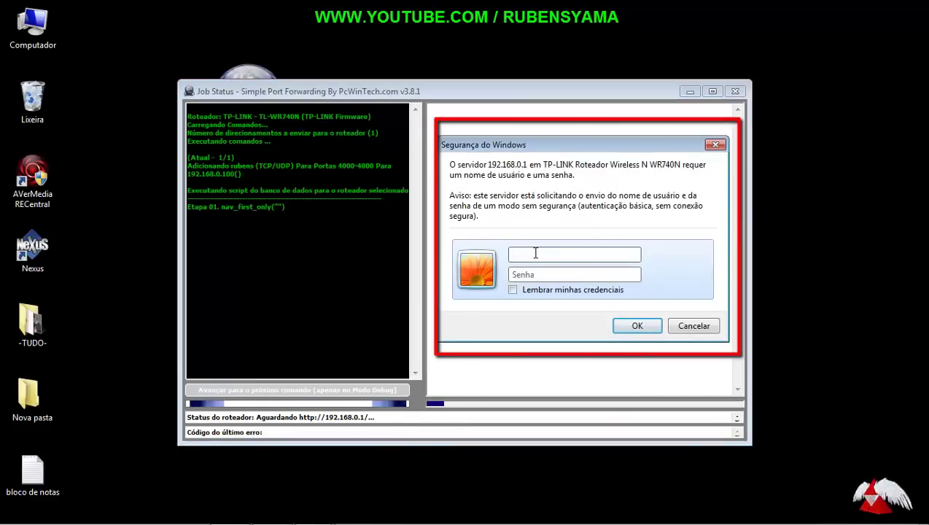
type("admin")
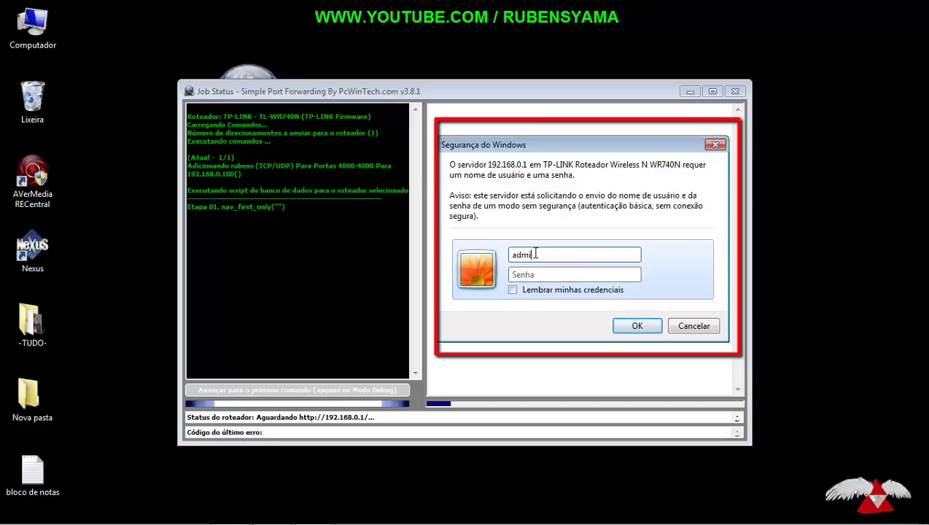
left_click(547, 276)
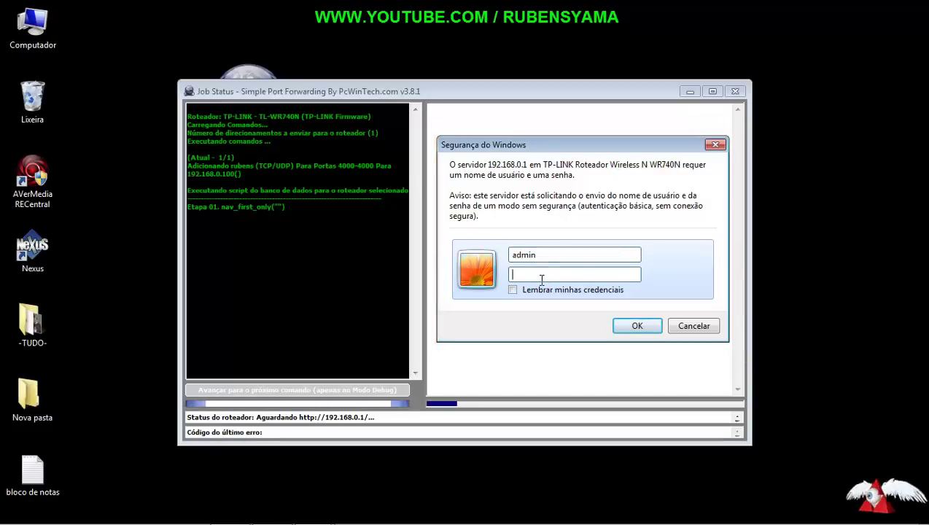
type("admin")
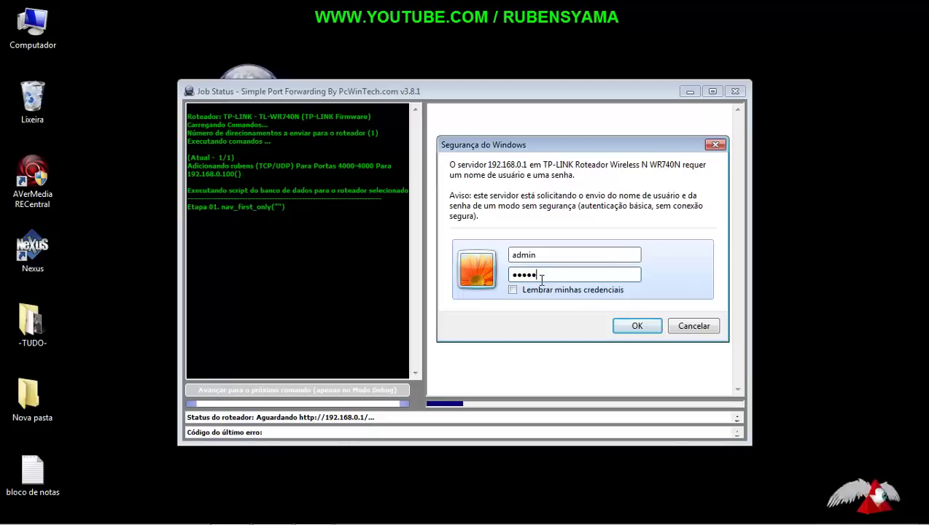
left_click(636, 325)
left_click(712, 91)
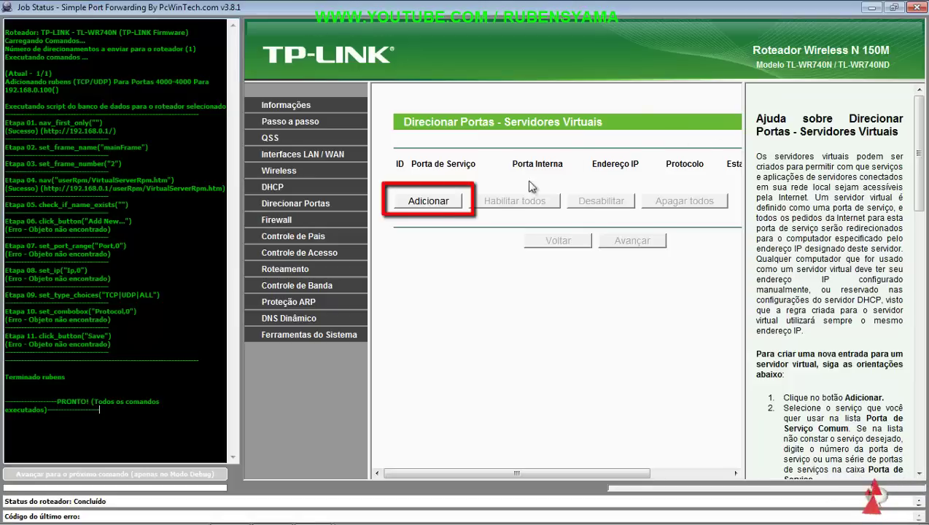
Step: Start a new virtual server with service and internal port 1000, then minimize it and move the notes icon aside
left_click(420, 202)
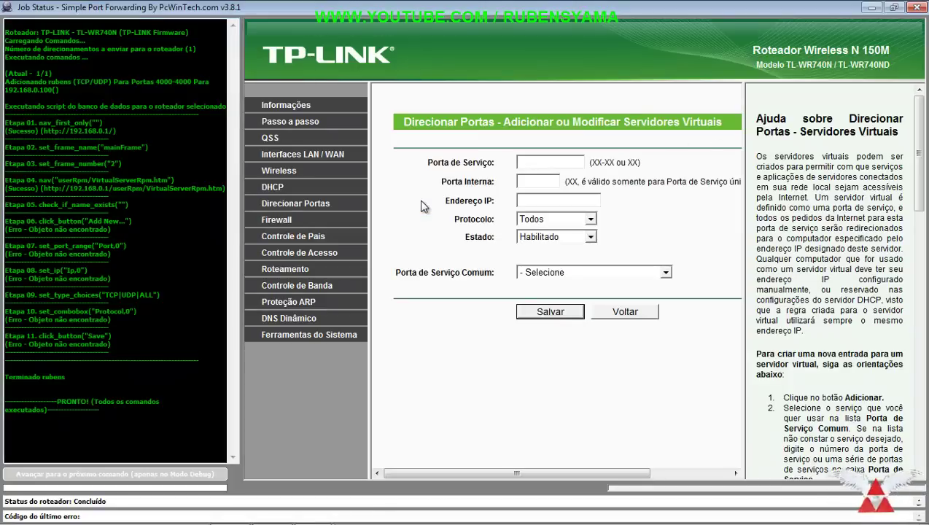
left_click(524, 162)
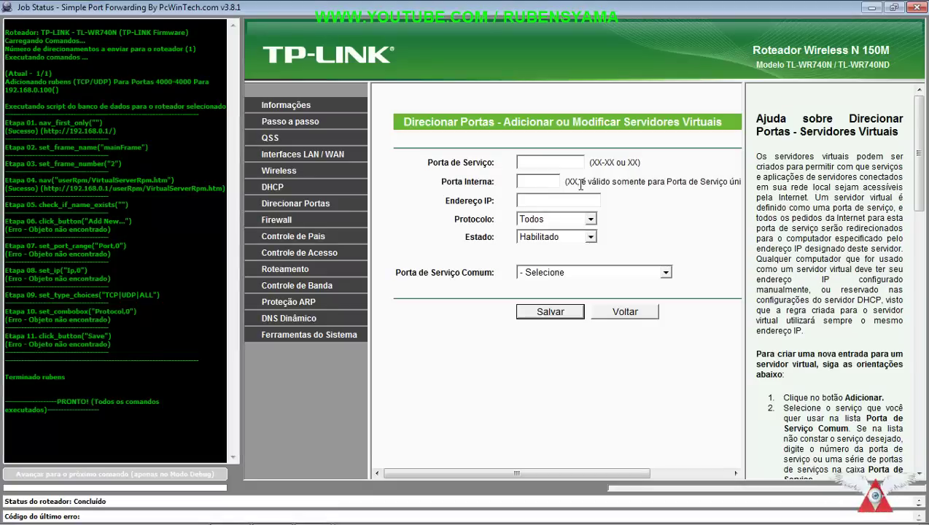
type("1000")
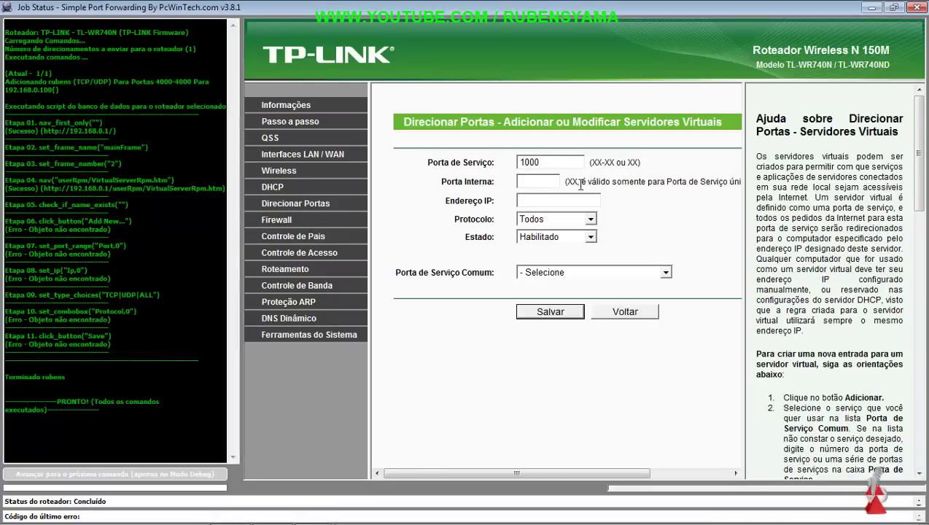
left_click(535, 181)
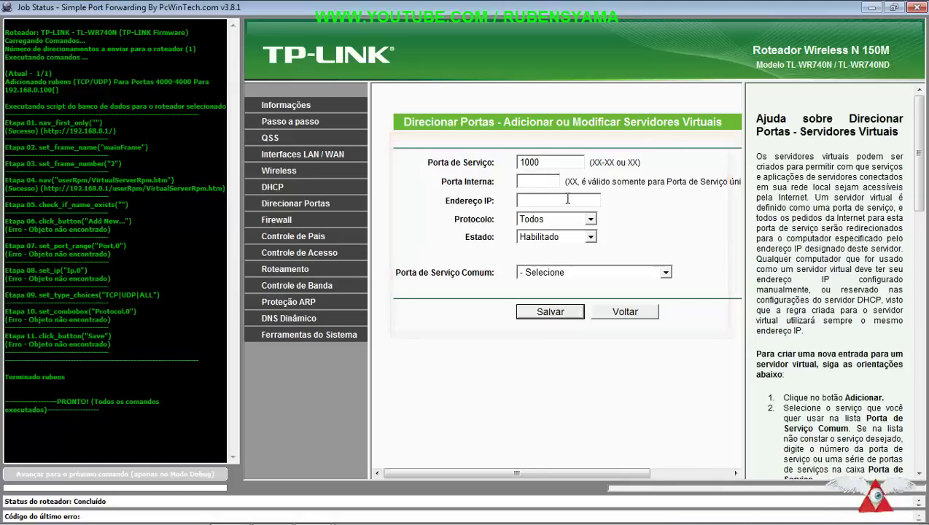
type("1000")
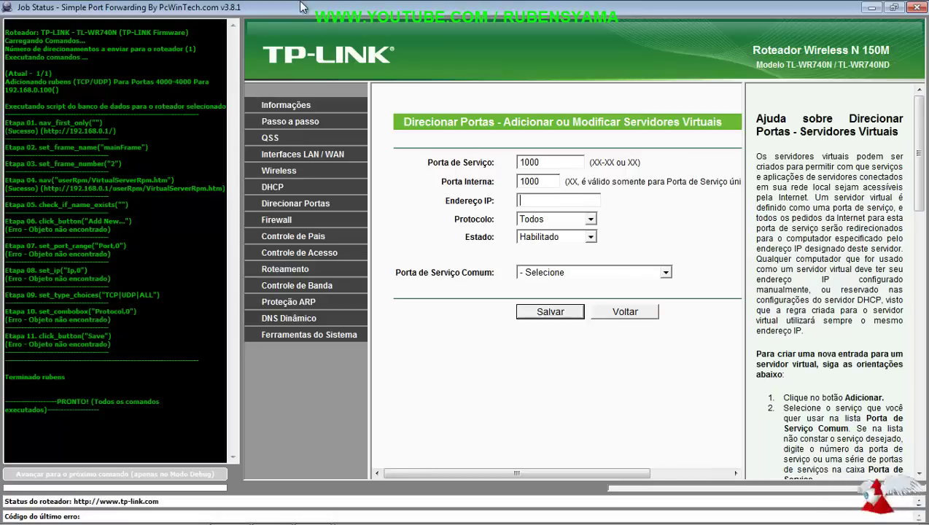
left_click(869, 8)
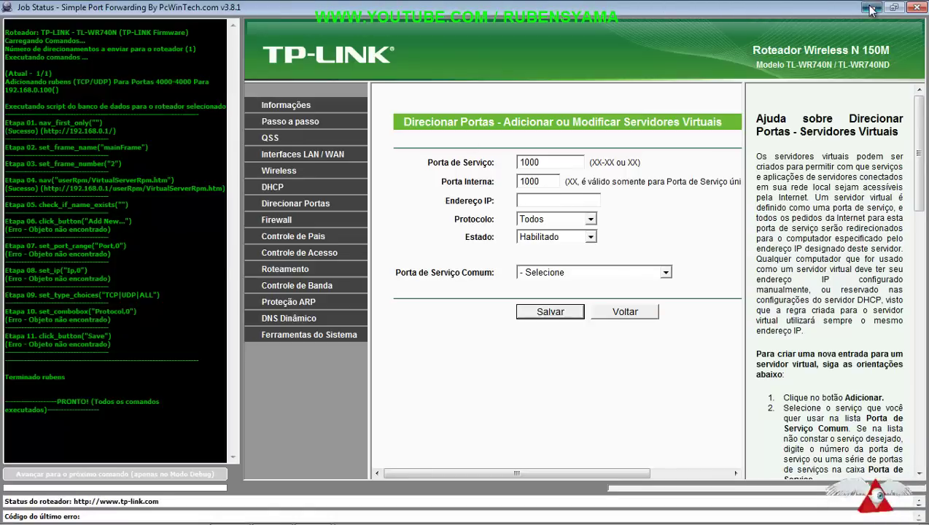
left_click_drag(44, 467, 811, 187)
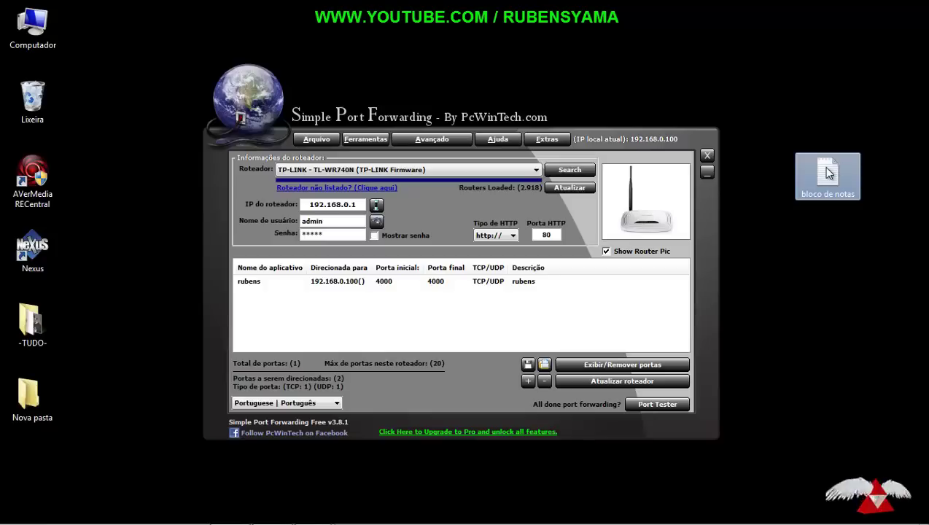
Step: Check the IP 192.168.0.101 in 'bloco de notas' against the RECentral dashboard, then return to the port forwarding window
double_click(828, 173)
left_click_drag(238, 150, 128, 148)
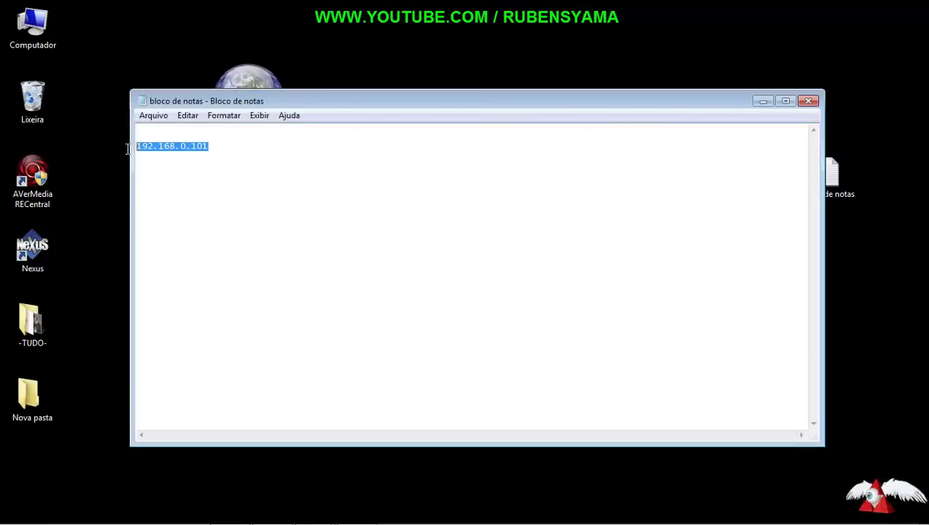
left_click(249, 153)
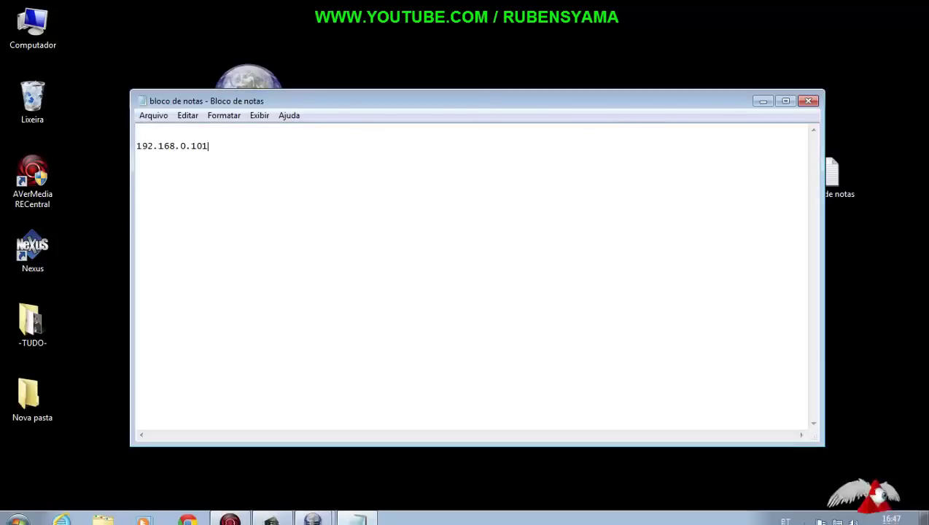
left_click(231, 512)
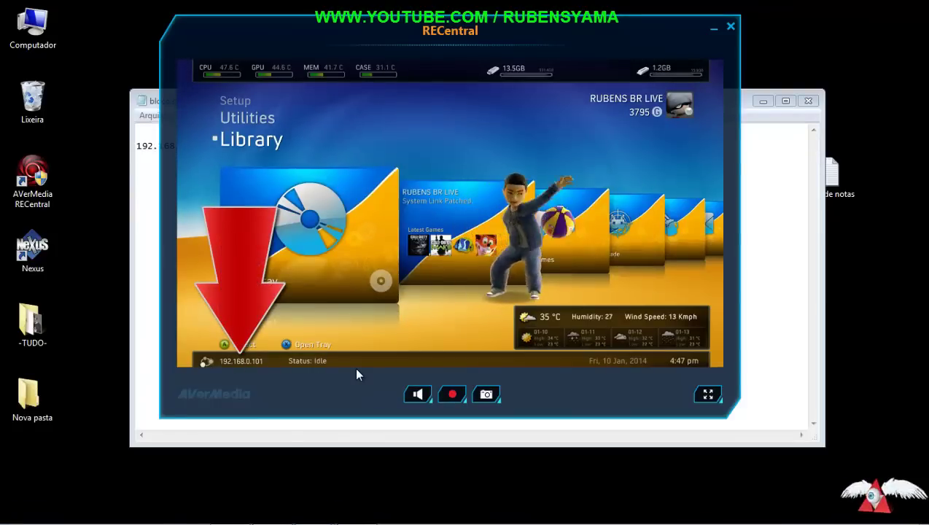
left_click(713, 28)
left_click(763, 105)
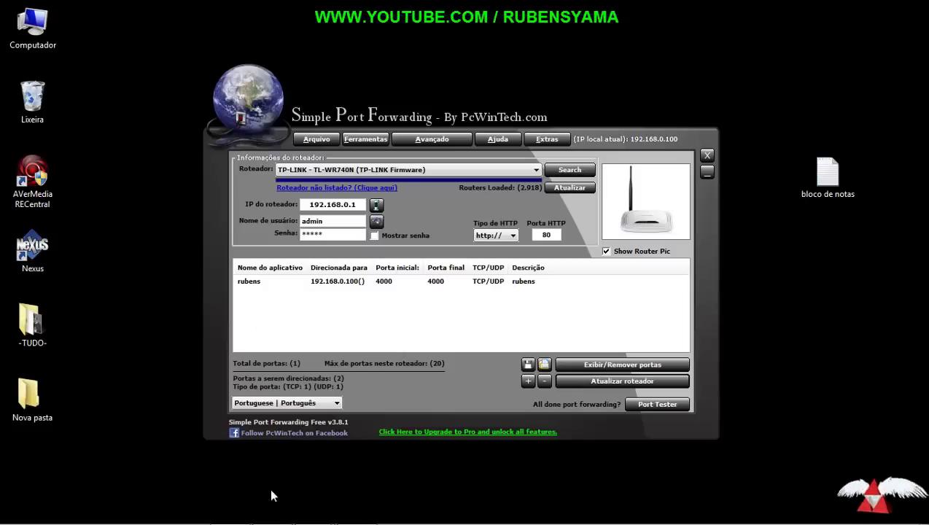
mouse_move(319, 516)
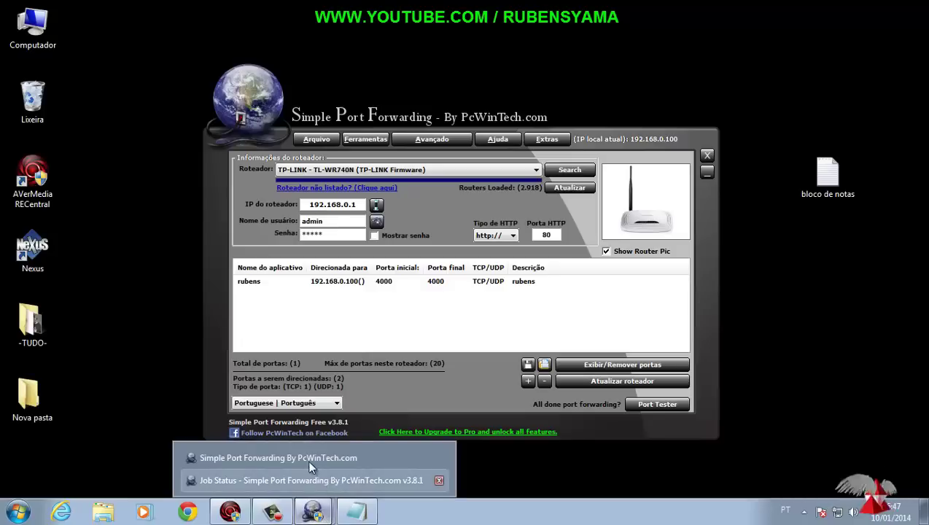
left_click(307, 462)
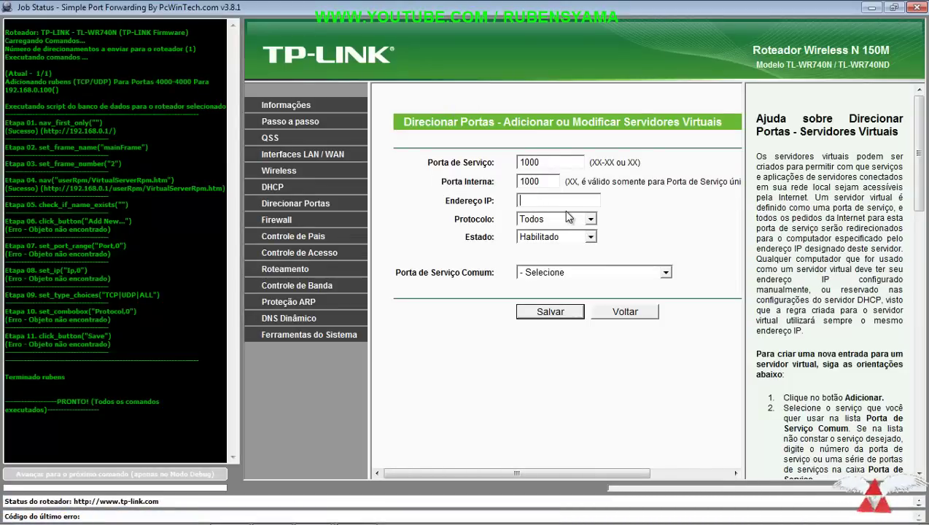
Step: Enter IP 192.168.0.101, save the port 1000 virtual server, and begin another entry
type("192")
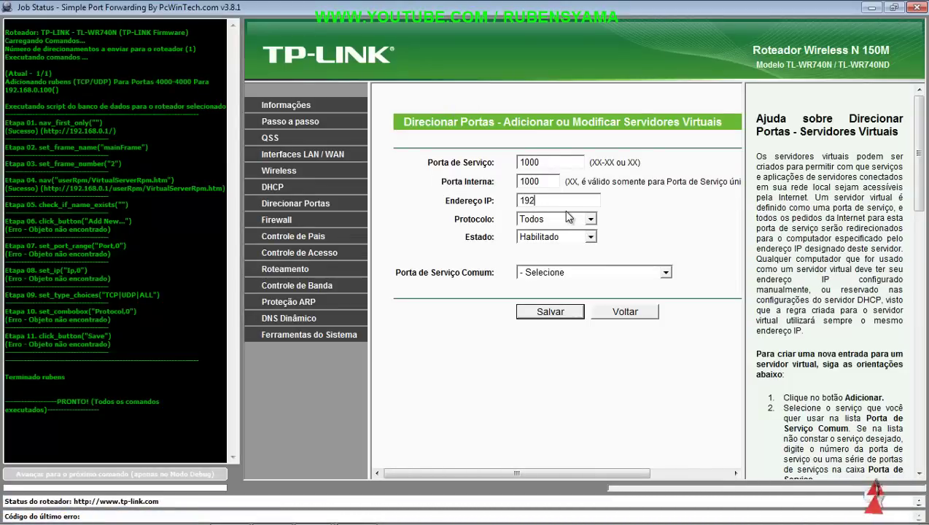
type(".168.")
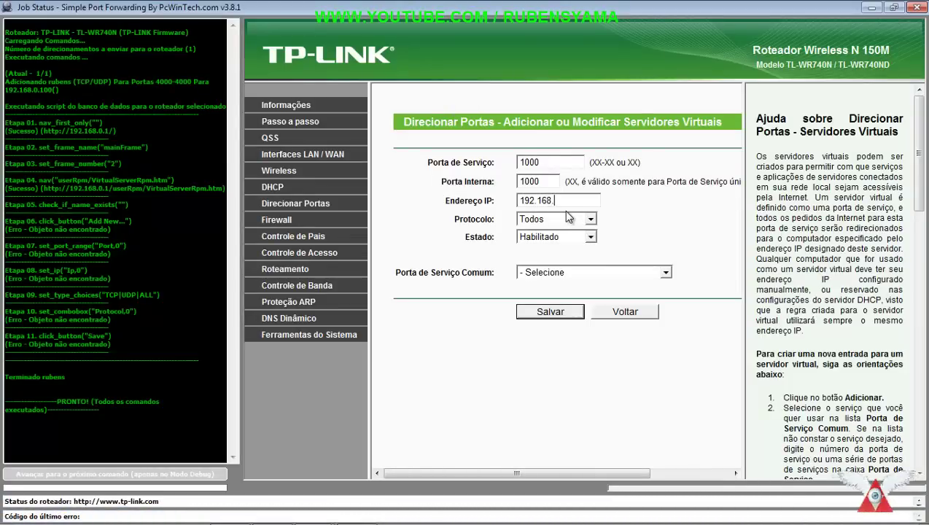
type("0.101")
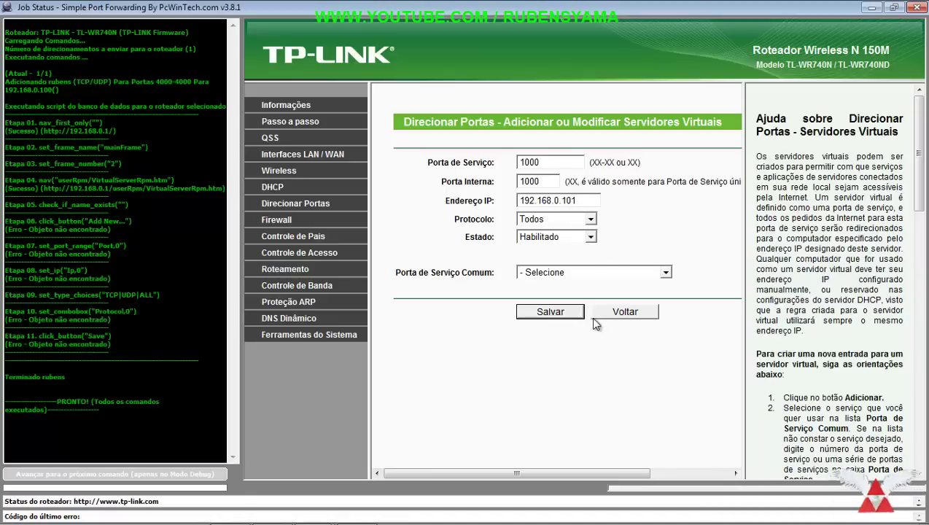
left_click(554, 313)
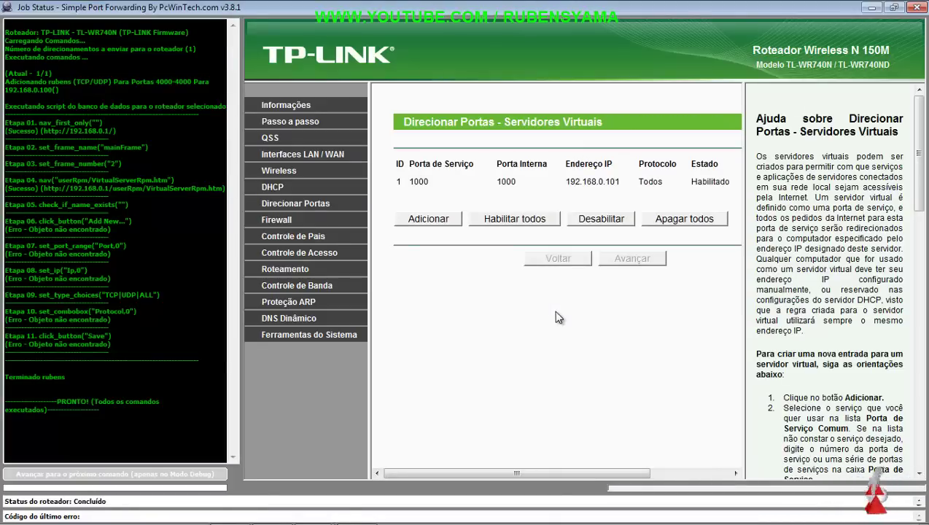
left_click(430, 222)
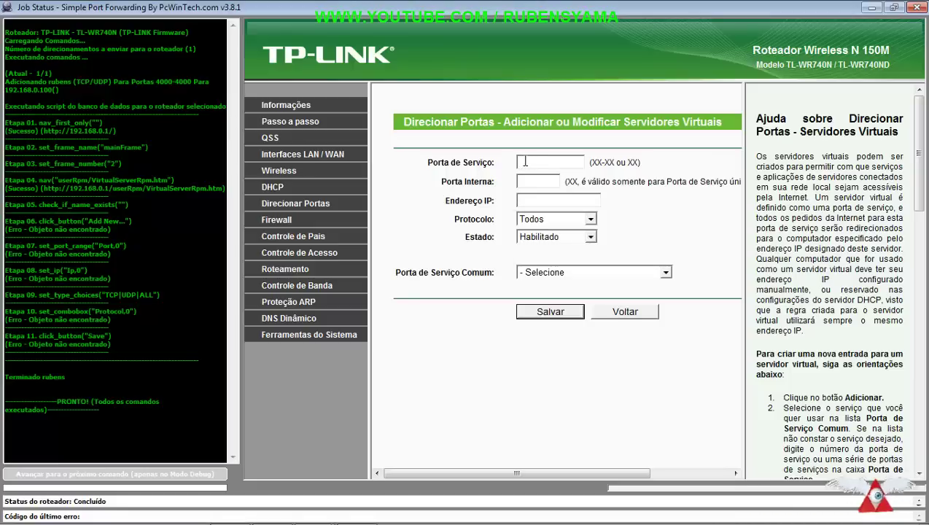
Step: Save virtual server rule 2 with service and internal port 1001 to IP 192.168.0.101
left_click(525, 161)
type("1001")
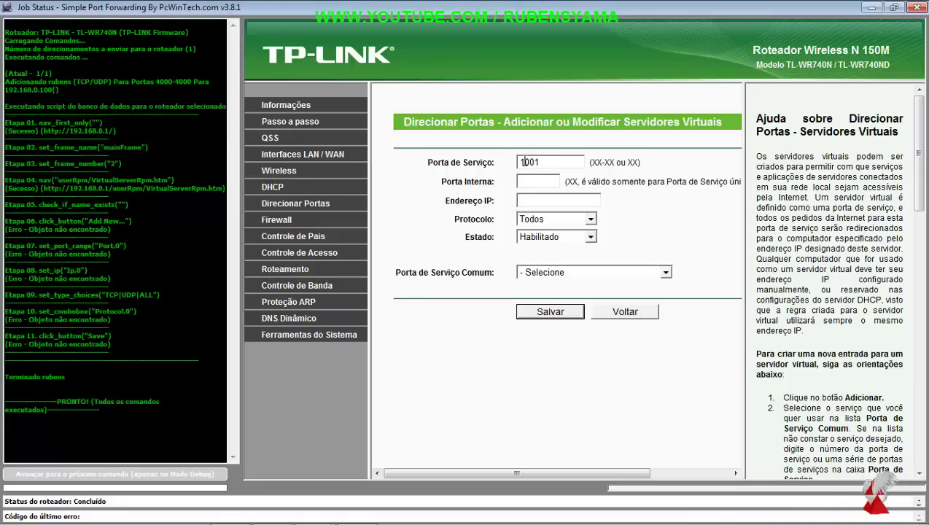
left_click(525, 181)
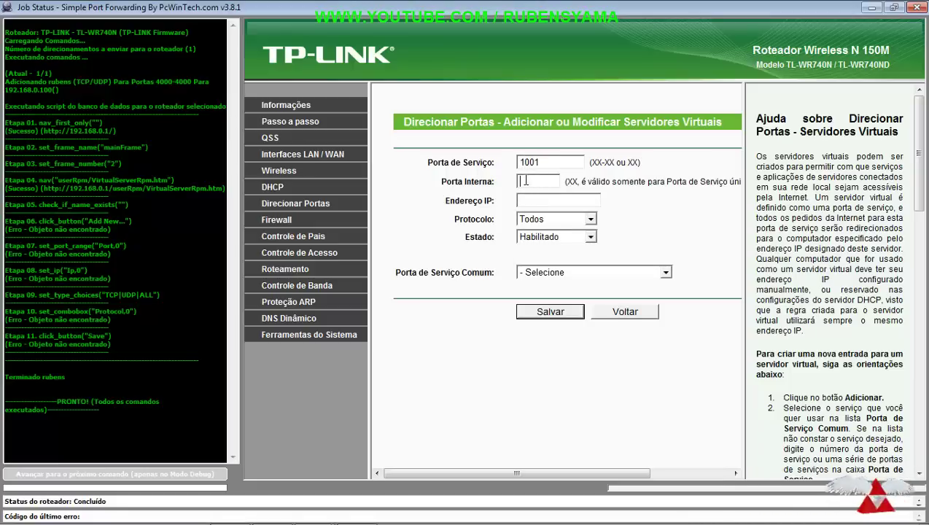
type("1001")
left_click(527, 204)
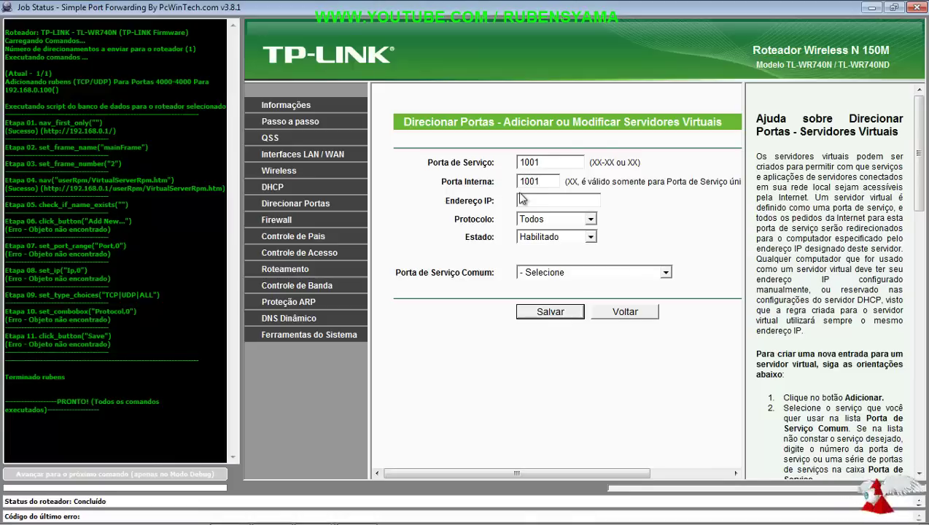
type("192")
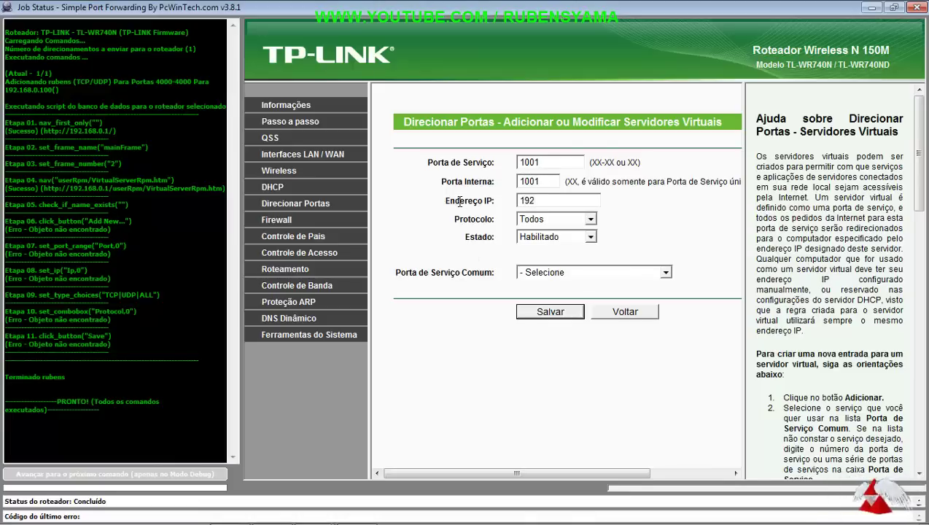
left_click(229, 512)
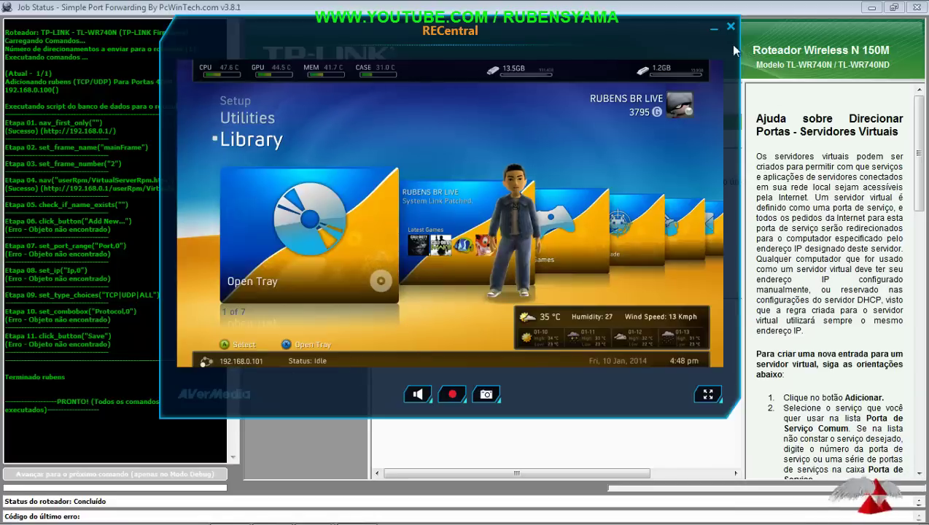
left_click(712, 27)
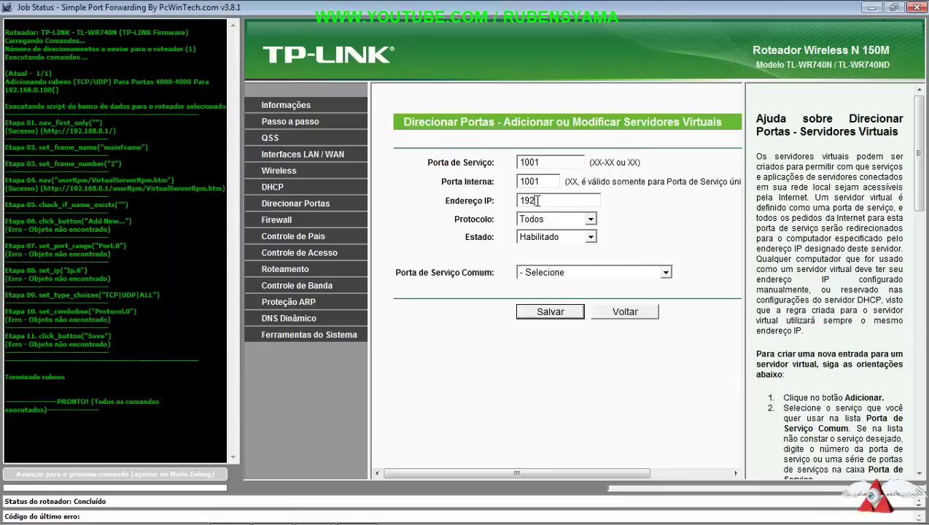
type(".1")
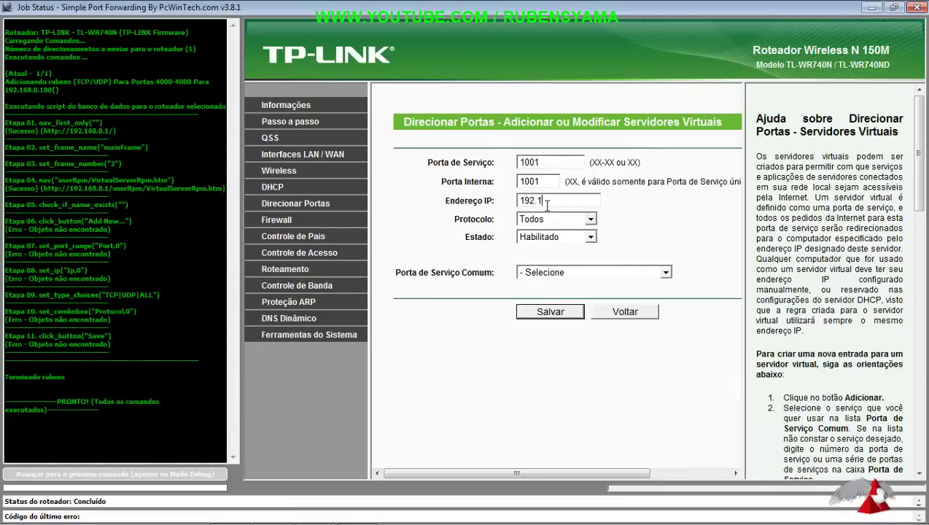
type("68.0.101")
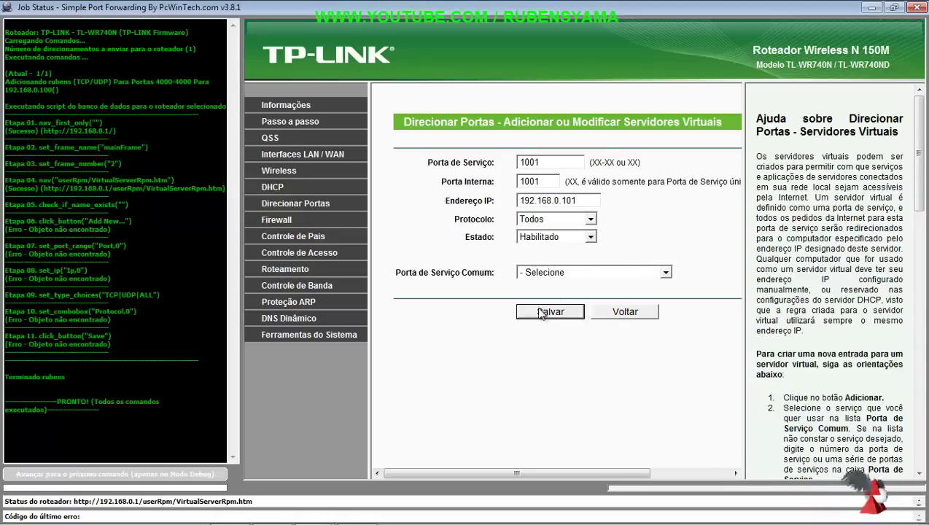
left_click(550, 311)
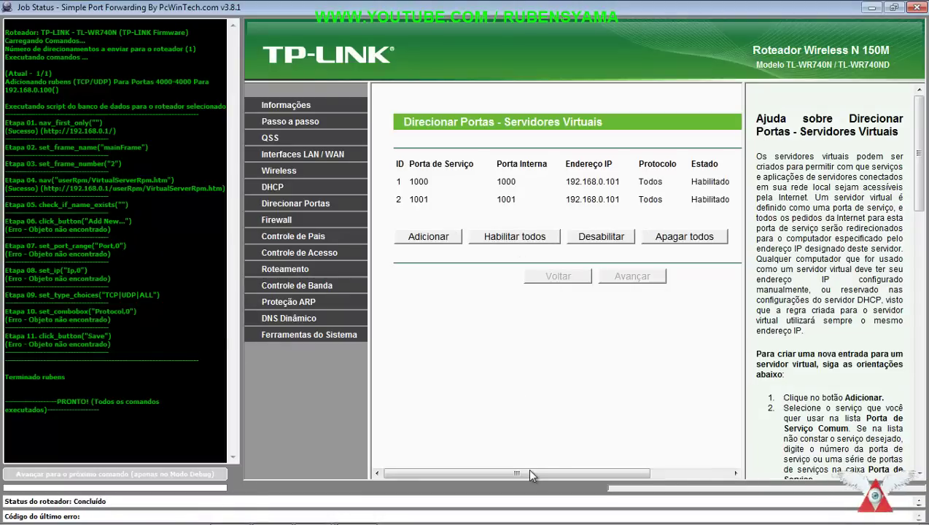
Step: Close the Job Status and Simple Port Forwarding windows
mouse_move(527, 467)
left_mouse_down()
mouse_move(612, 472)
mouse_move(532, 469)
left_mouse_up()
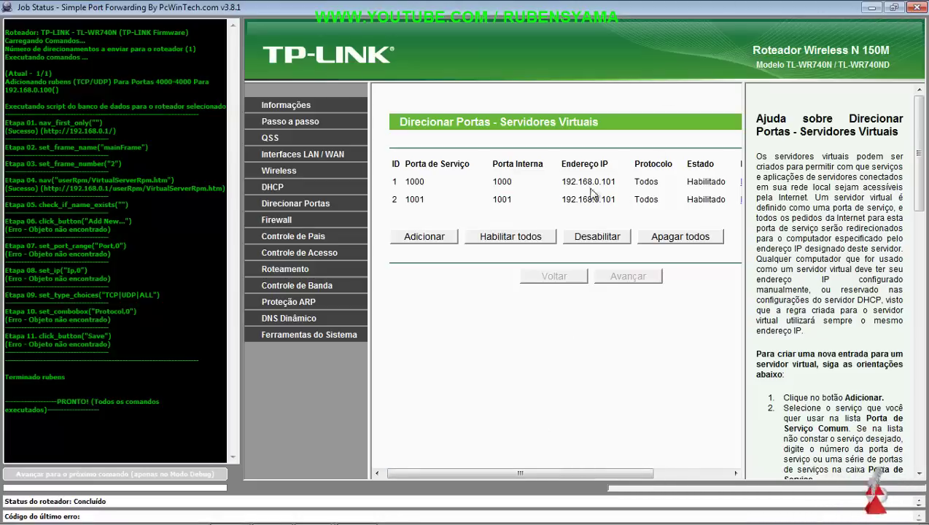
left_click(916, 7)
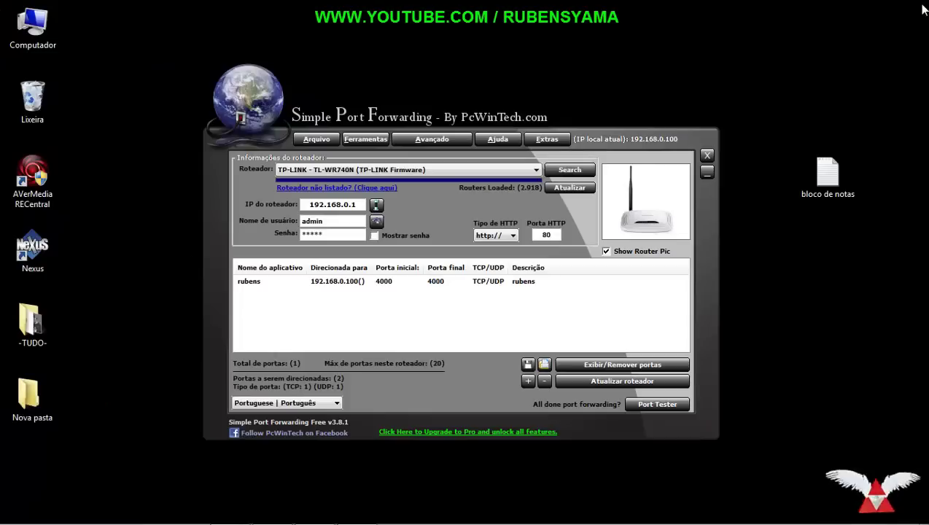
left_click(707, 156)
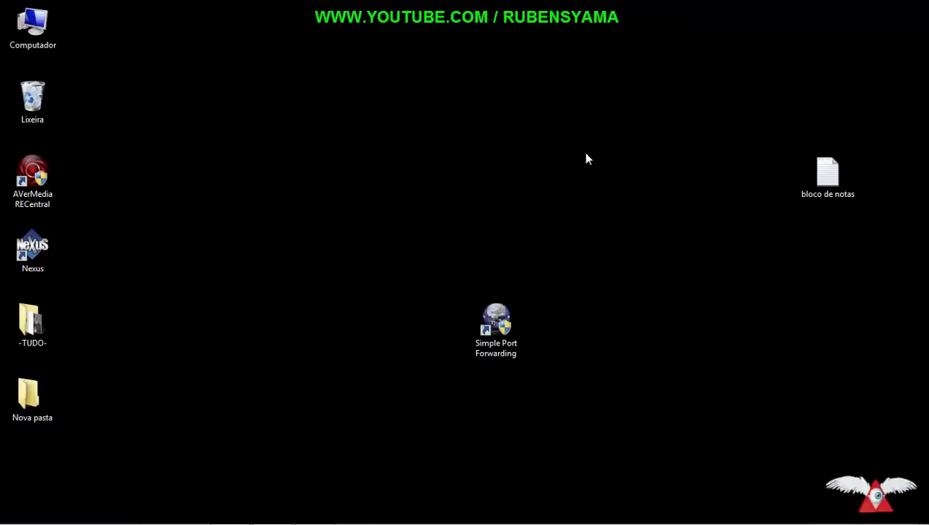
Step: Move the Simple Port Forwarding shortcut and 'bloco de notas' icons, then restore RECentral
left_click_drag(506, 312, 32, 455)
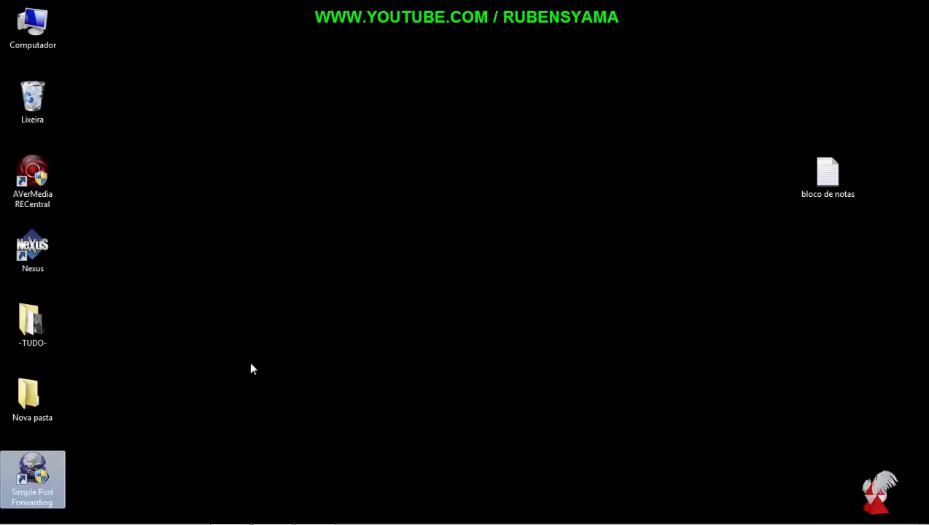
left_click(442, 228)
left_click_drag(796, 179, 277, 258)
left_click(458, 326)
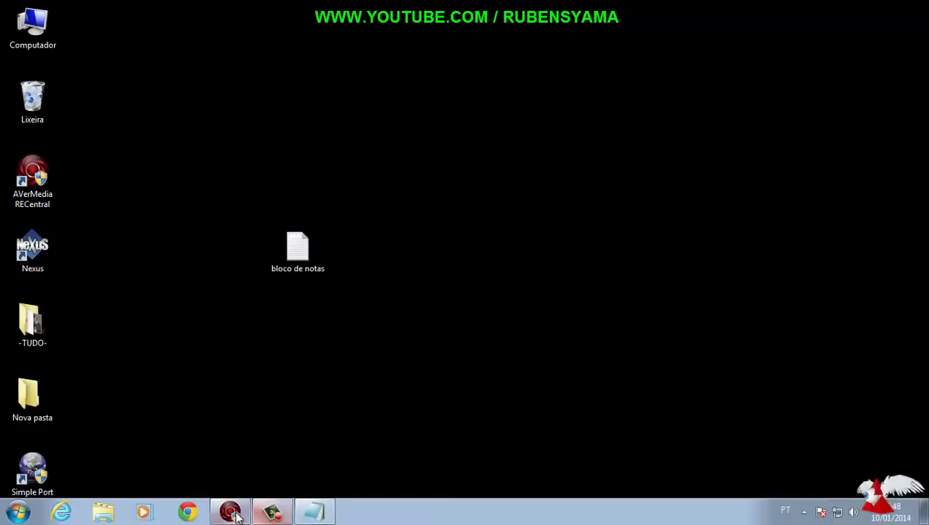
left_click(228, 513)
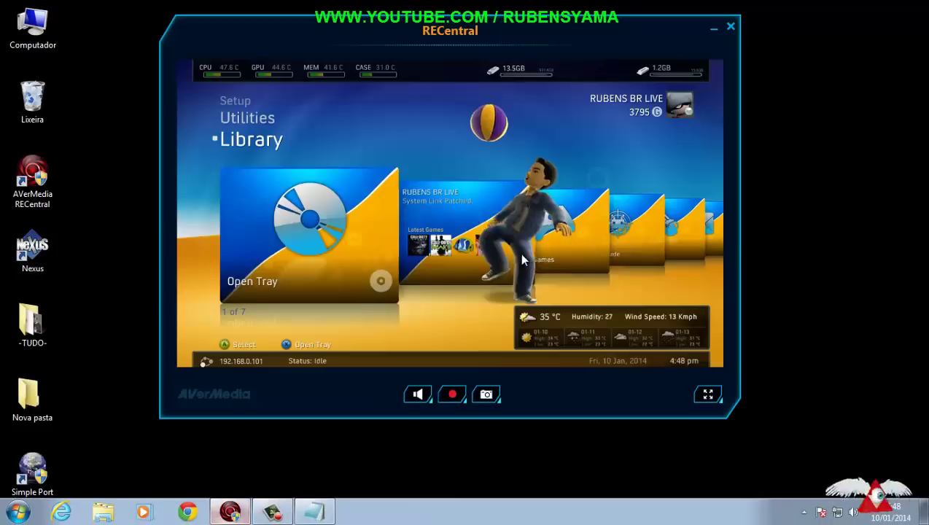
Step: Make the RECentral preview fullscreen and navigate the Xbox guide to Configurações do Sistema
left_click(706, 395)
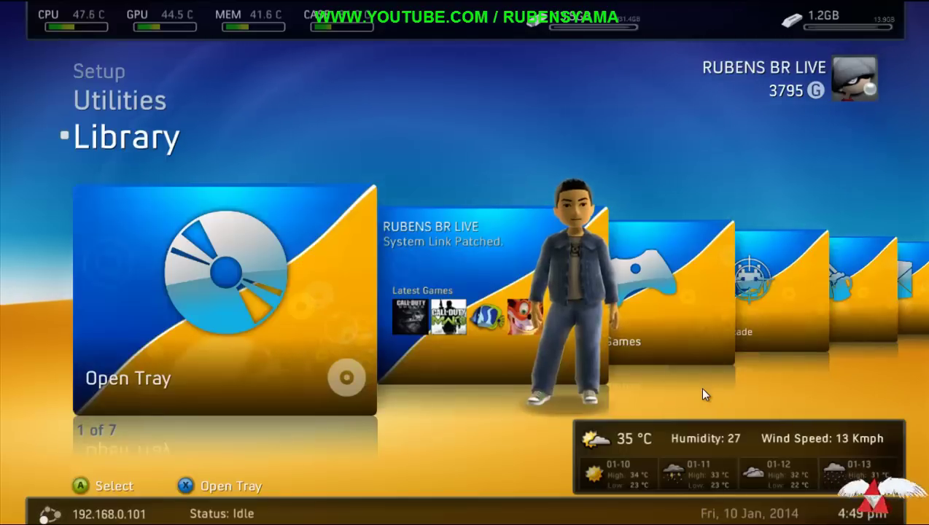
key("Right")
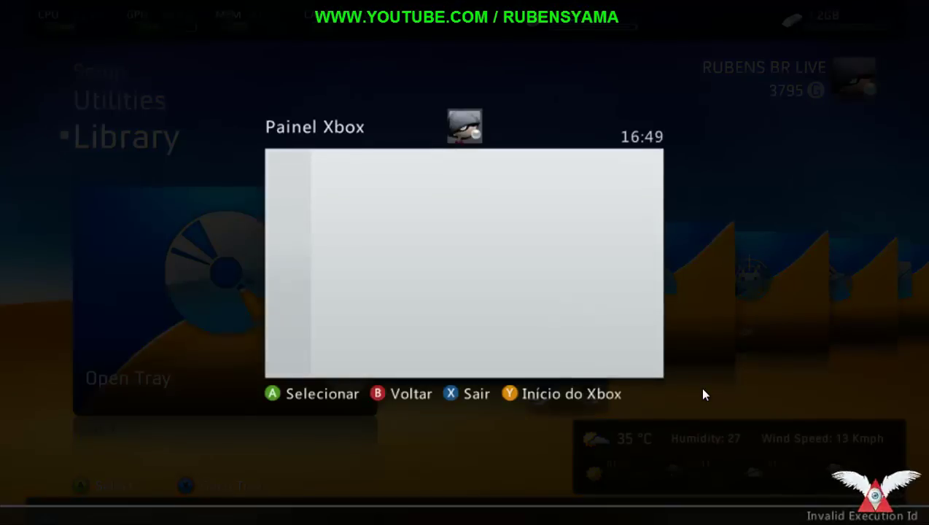
key("Right")
key("Right")
key("Down")
key("Down")
key("Down")
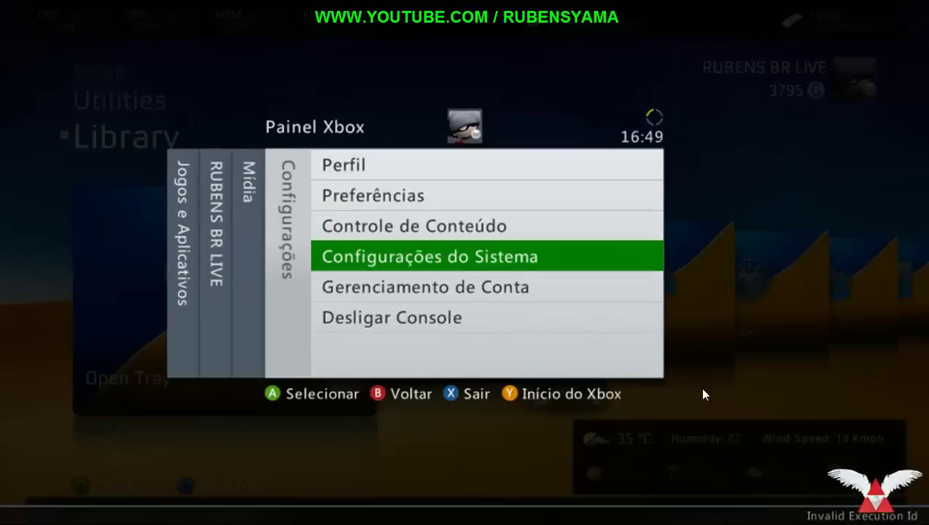
Step: Enter Configurações do Sistema, confirm Sim, and open Configurações de Rede to find the RGH network
key("Return")
key("Up")
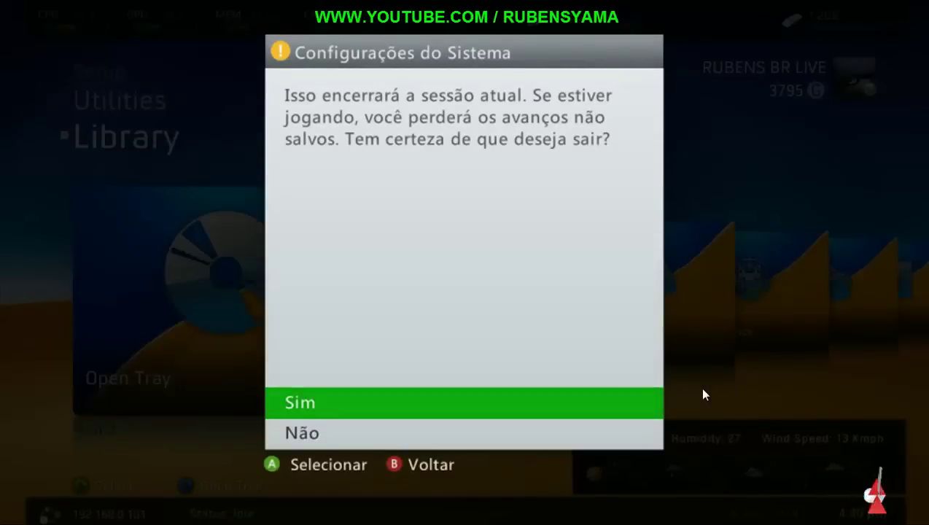
key("Return")
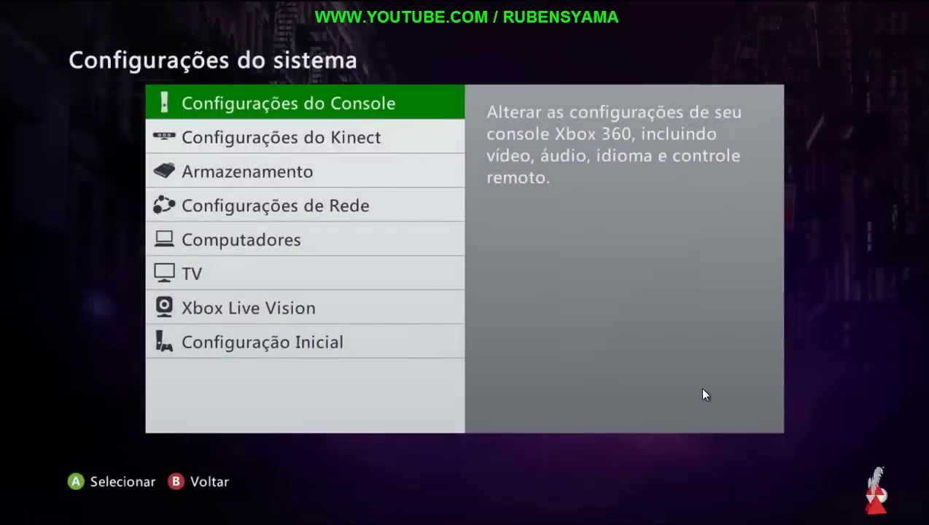
key("Down")
key("Down")
key("Down")
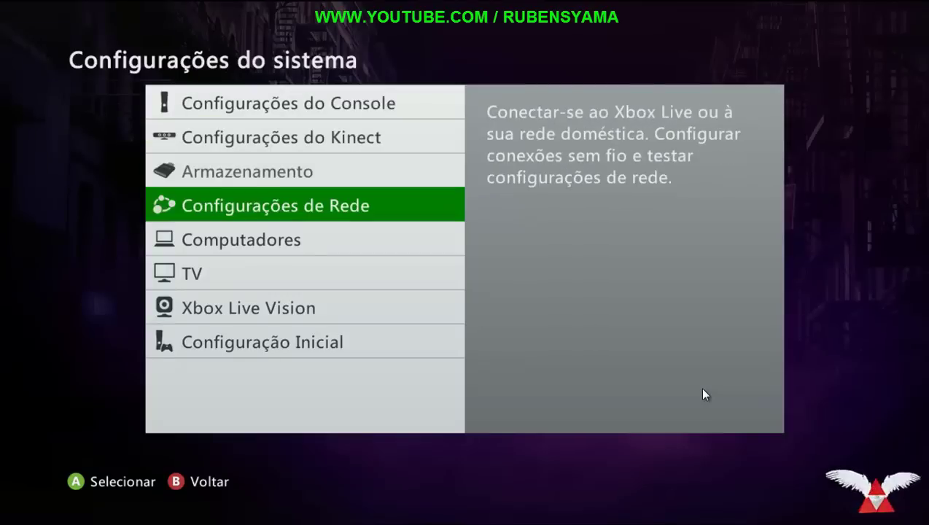
key("Return")
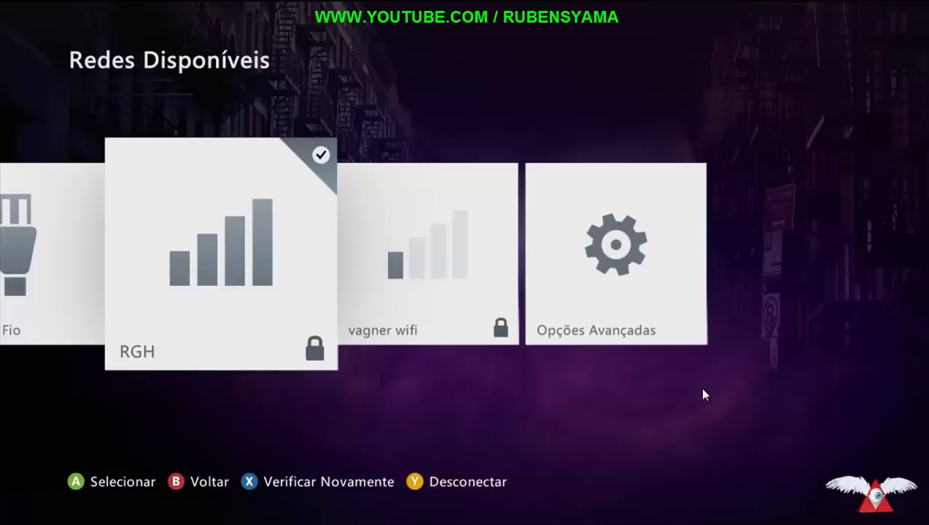
key("Left")
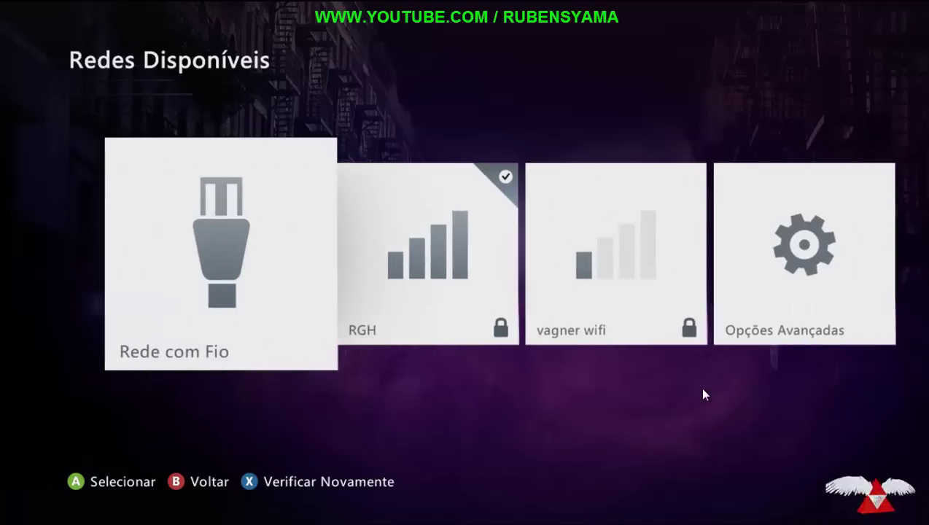
key("Right")
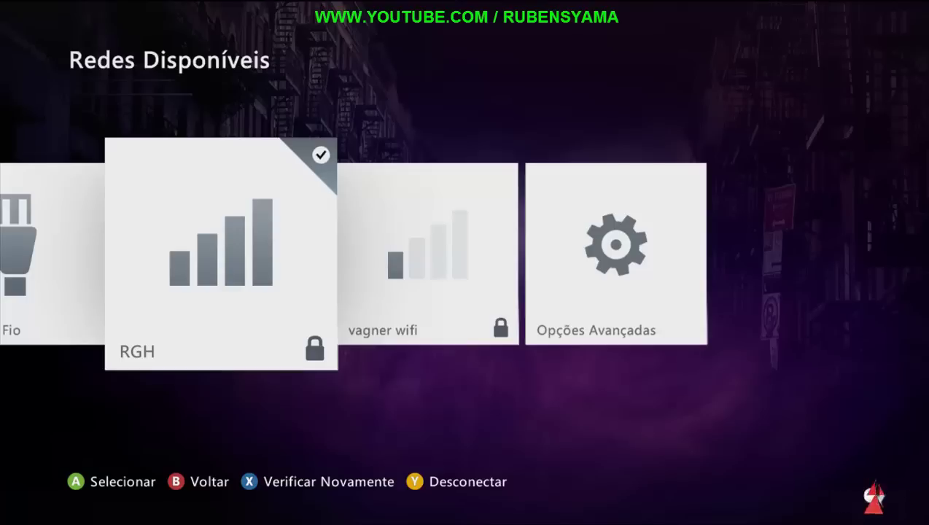
Step: Show the Xbox's Configurar Rede details (IP 192.168.0.101, gateway 192.168.0.1), then exit full screen
key("Return")
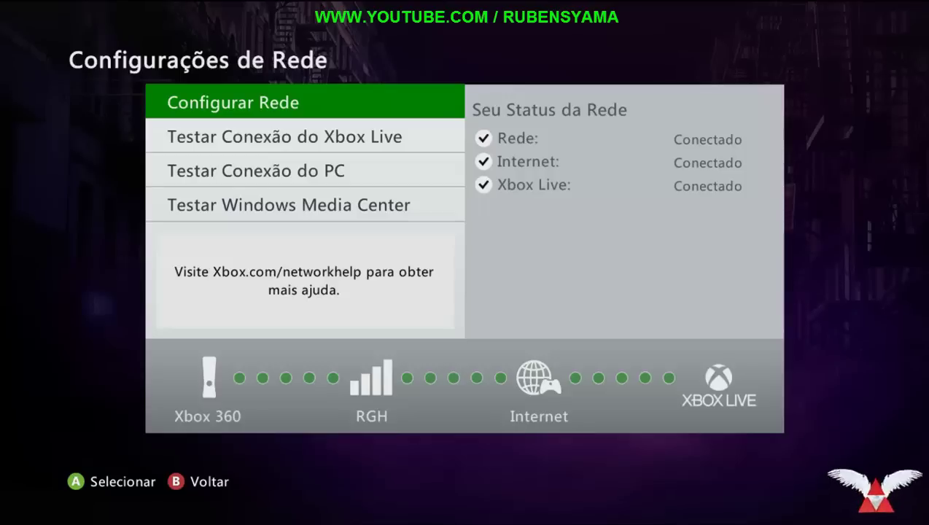
key("Return")
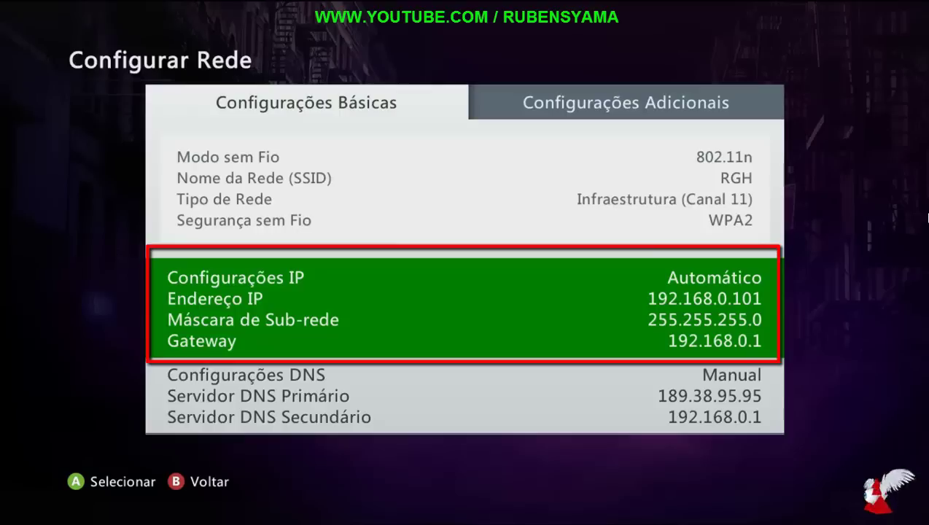
double_click(602, 257)
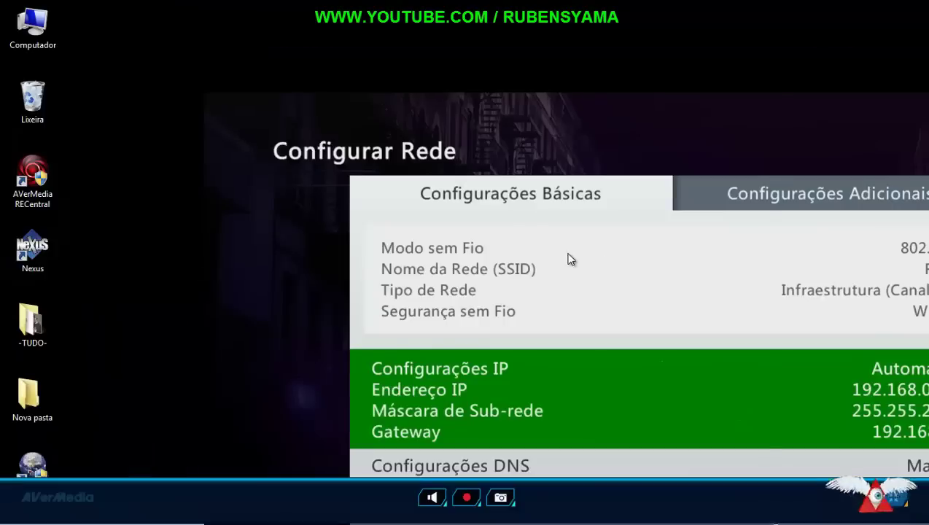
Step: Minimize Simple Port Forwarding, close the command prompt, and move the capture window aside
left_click_drag(413, 93, 590, 314)
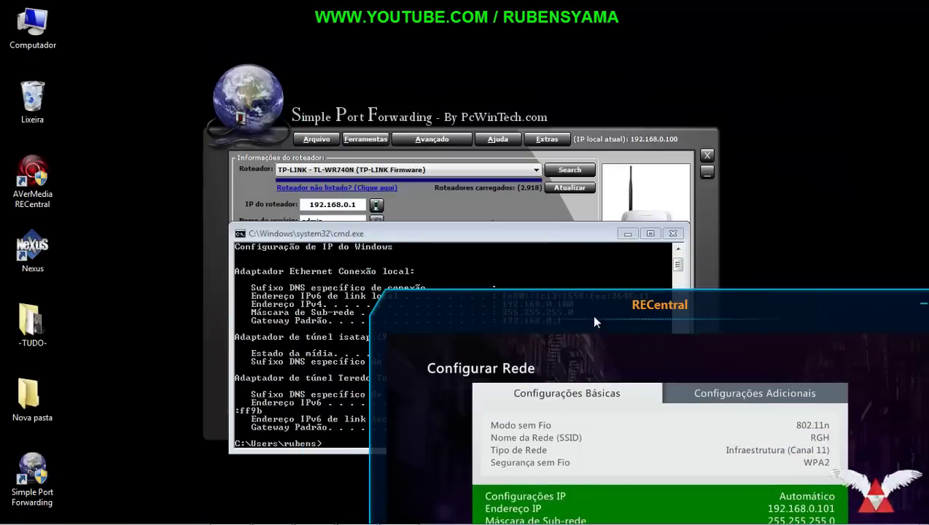
left_click(706, 172)
left_click(672, 233)
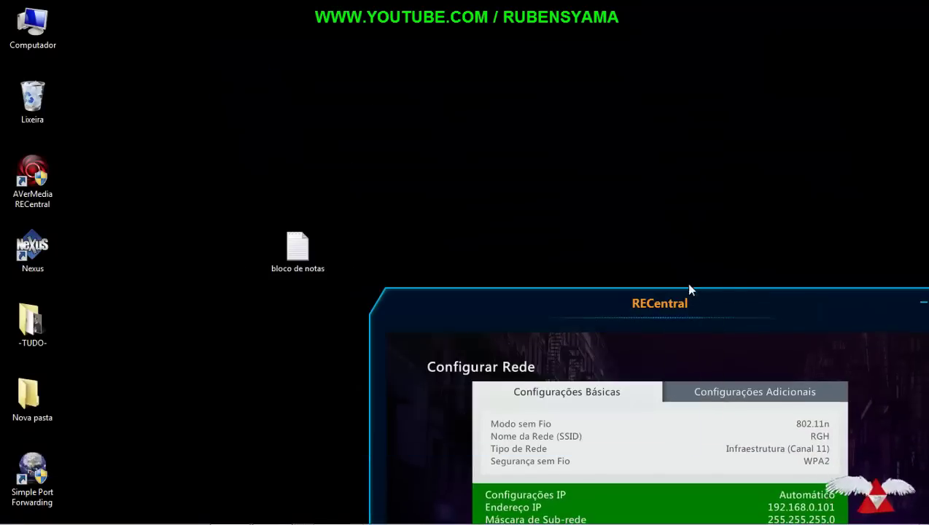
left_click_drag(689, 289, 651, 46)
Step: Open the bloco de notas file and place Notepad beside the capture to note IP, mask and gateway
left_click_drag(300, 248, 188, 220)
double_click(175, 237)
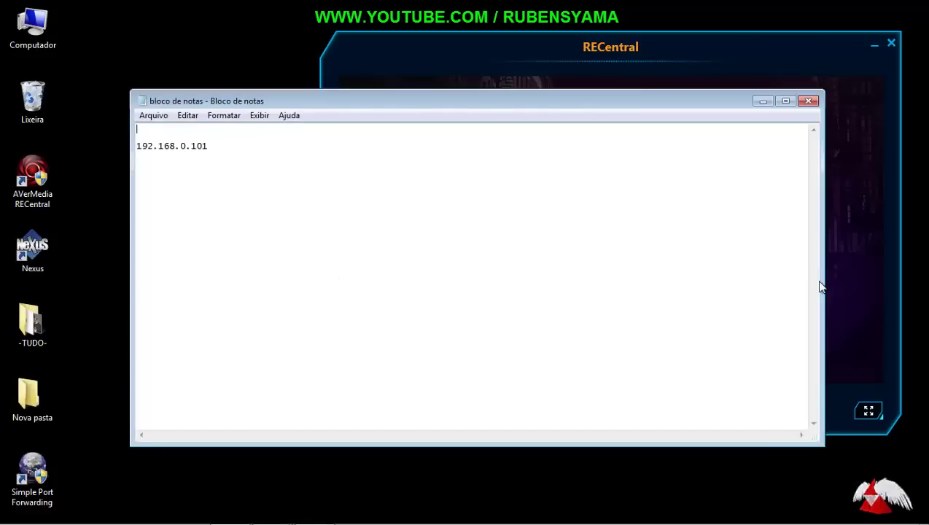
left_click_drag(820, 285, 408, 262)
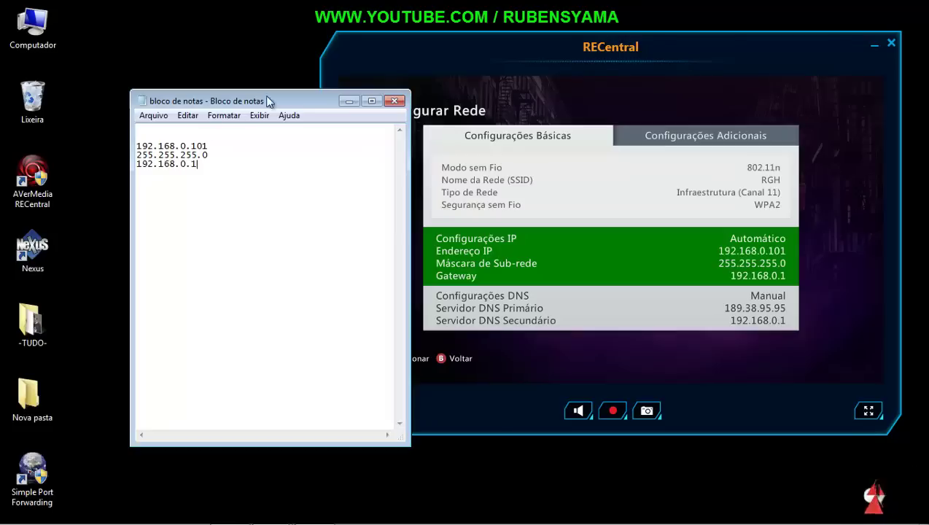
left_click_drag(267, 101, 225, 95)
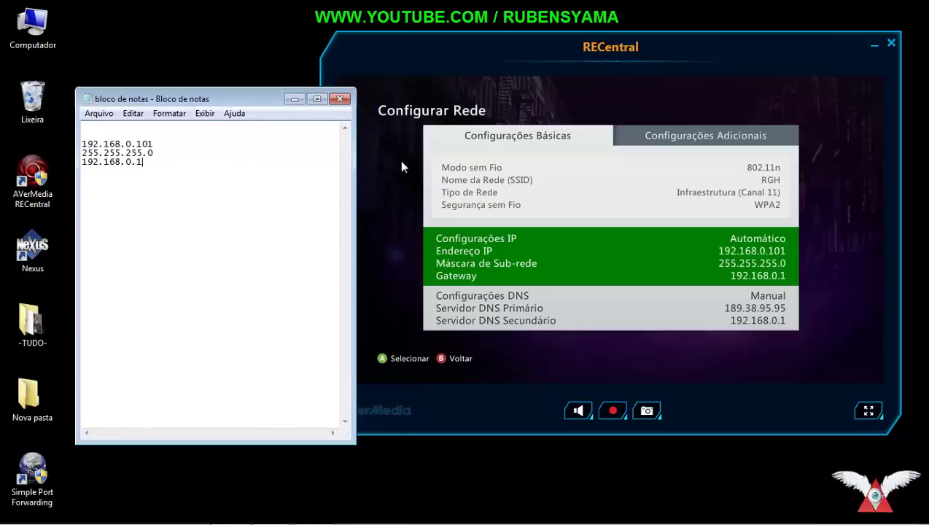
Step: Bring the AVerMedia RECentral capture window to the front for the Manual IP settings
left_click_drag(432, 72, 428, 89)
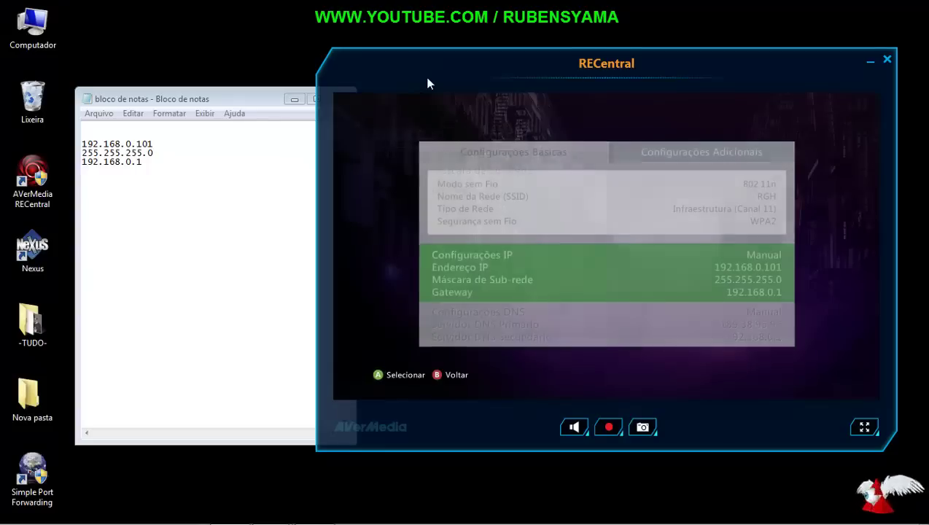
Step: Return the capture to full screen, back out to Redes Disponíveis and bring up the Guide menu
left_click(865, 429)
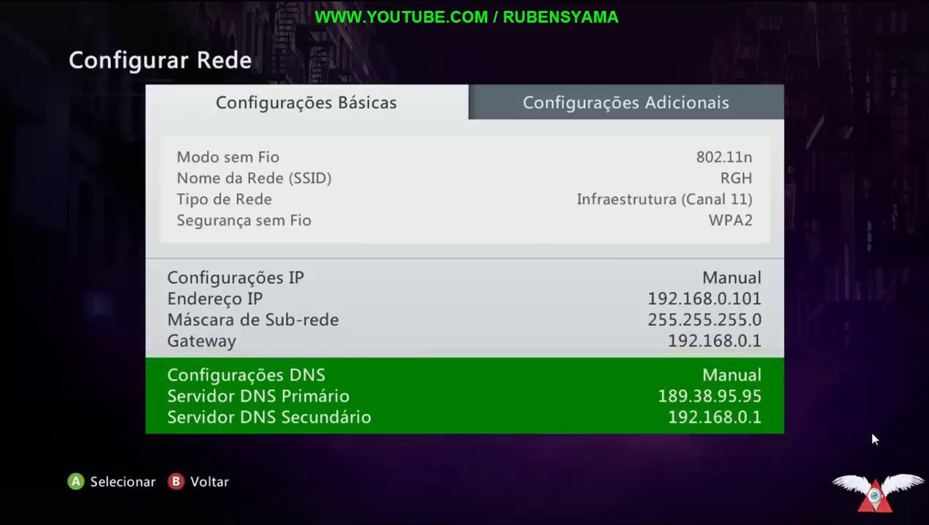
key("Up")
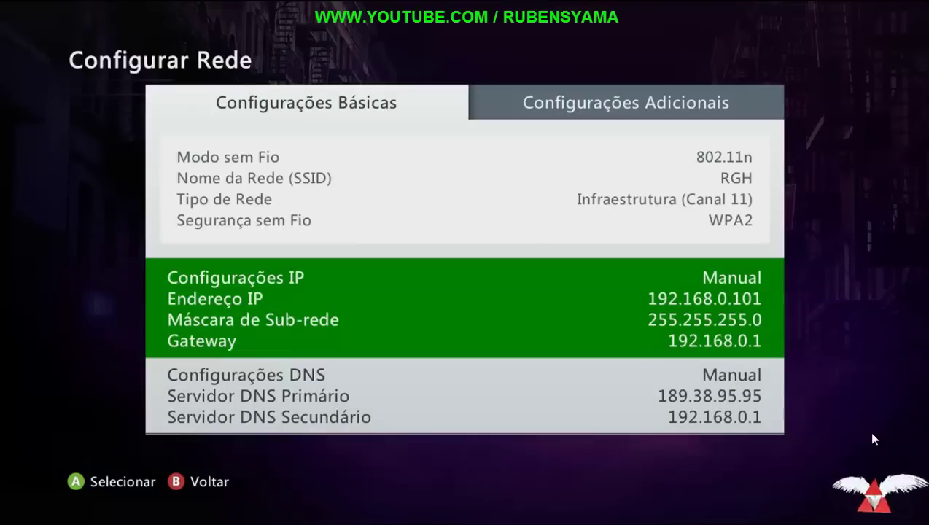
key("Escape")
key("Escape")
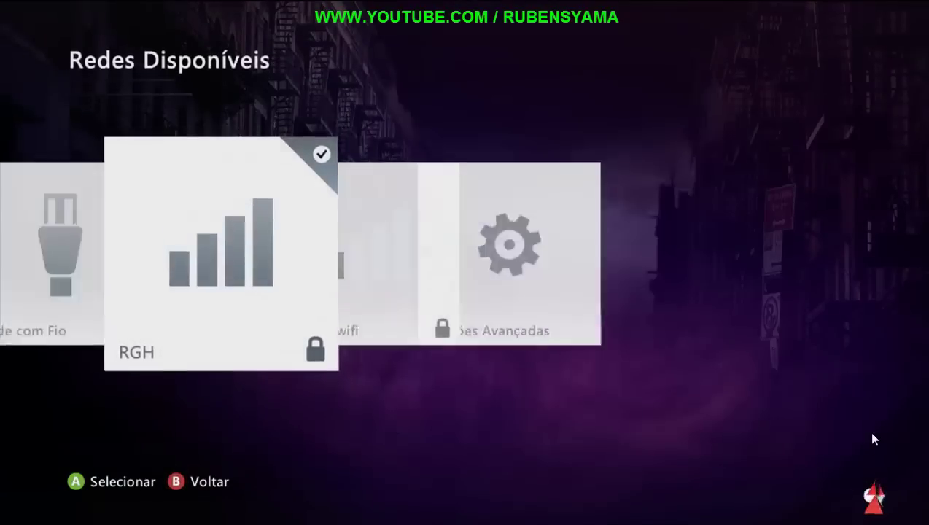
key("Return")
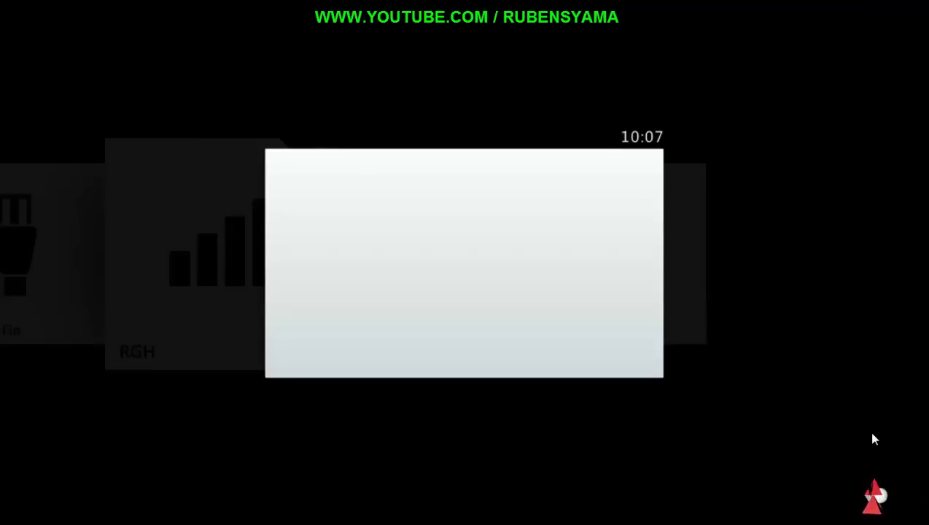
Step: Choose Freestyle Home from the guide and confirm Yes to exit to the dashboard
key("Return")
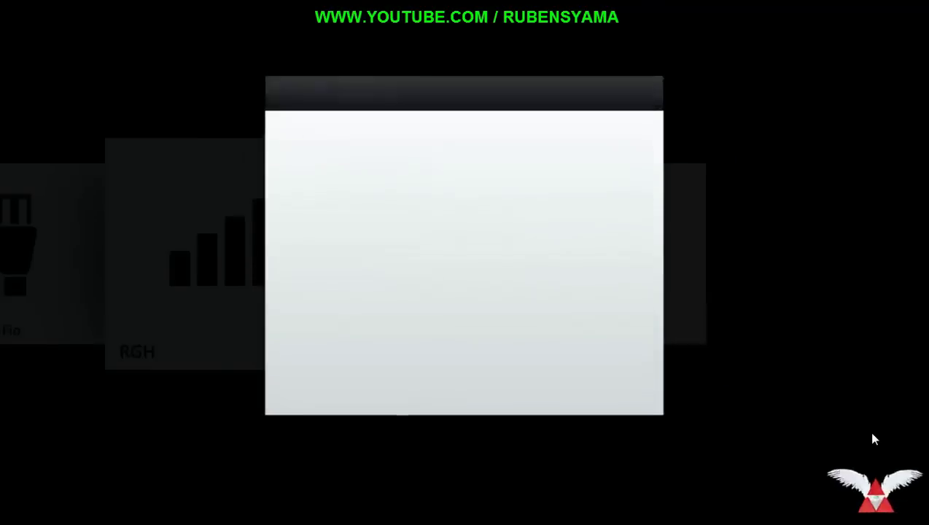
key("Return")
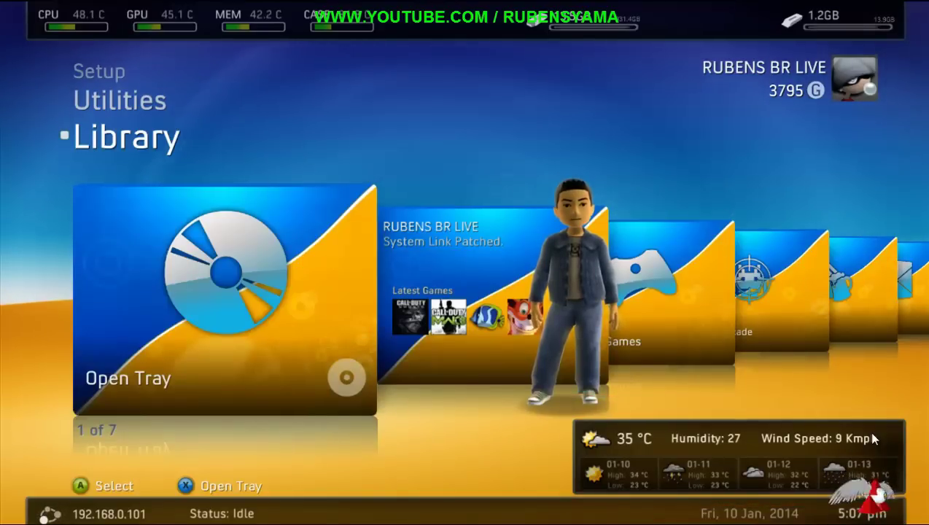
Step: Go to Setup > Settings > Plugin Settings to show the F3Plugin LiNK settings
key("Down")
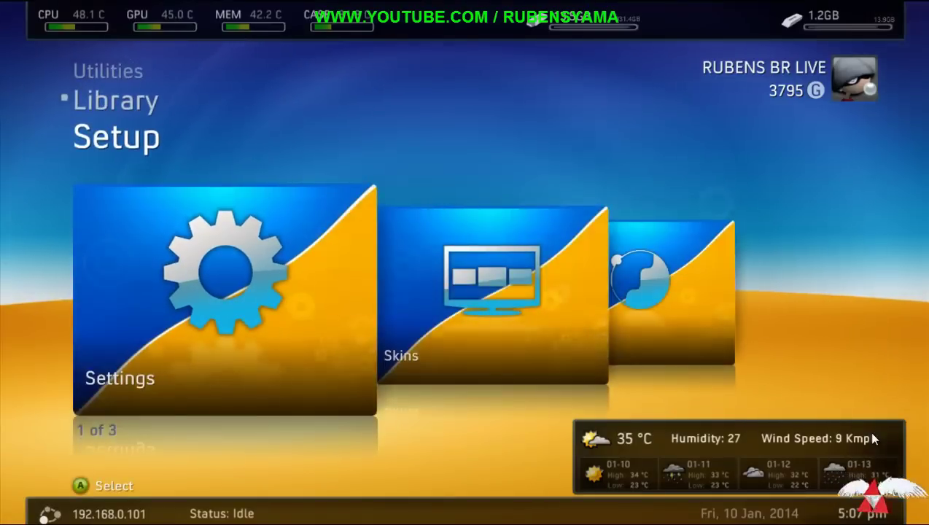
key("Return")
key("Down")
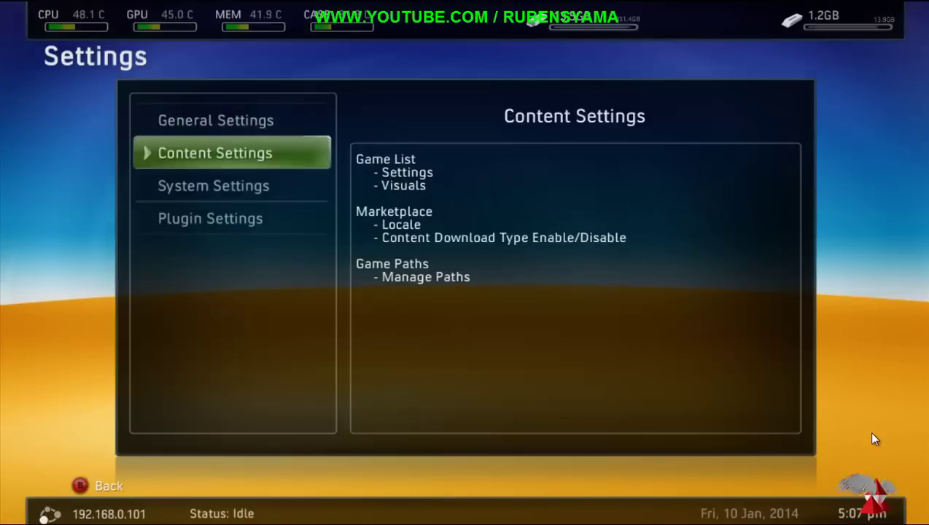
key("Down")
key("Down")
key("Return")
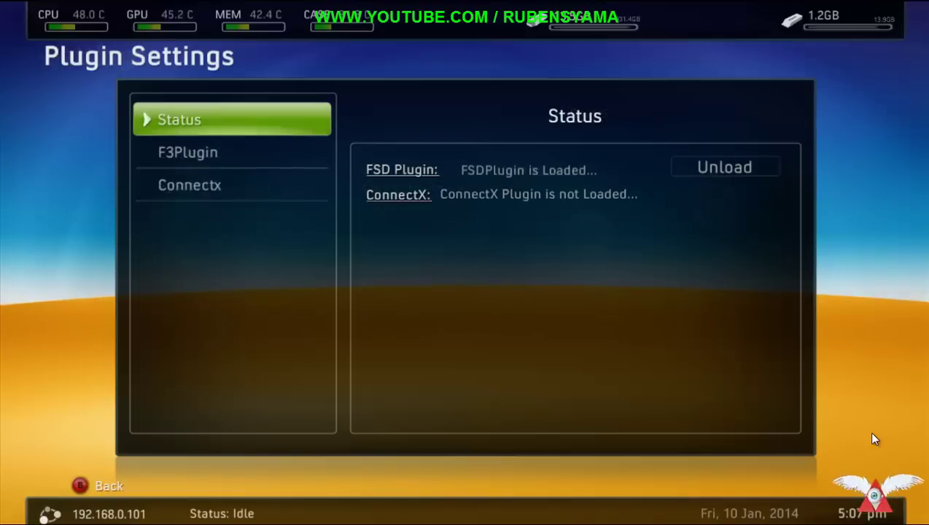
key("Down")
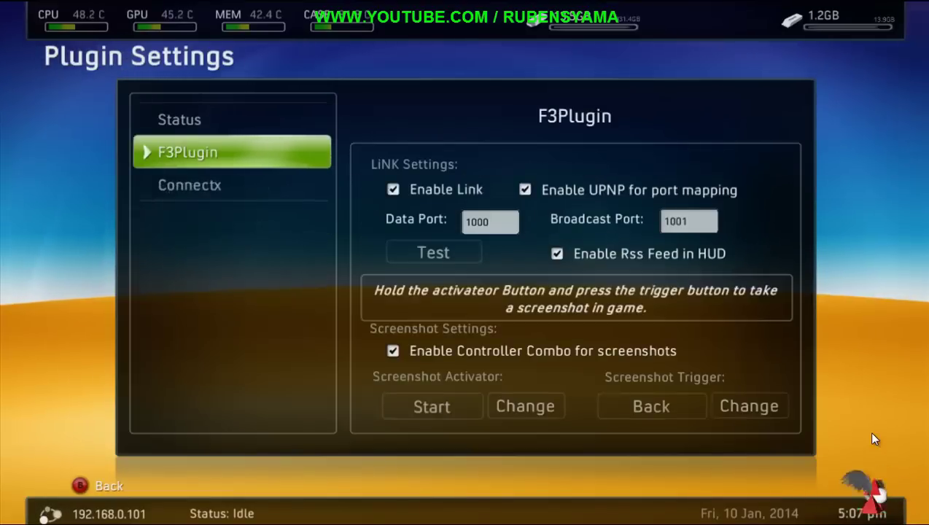
Step: Check data port 1000 and broadcast port 1001, then run the LiNK test
key("Right")
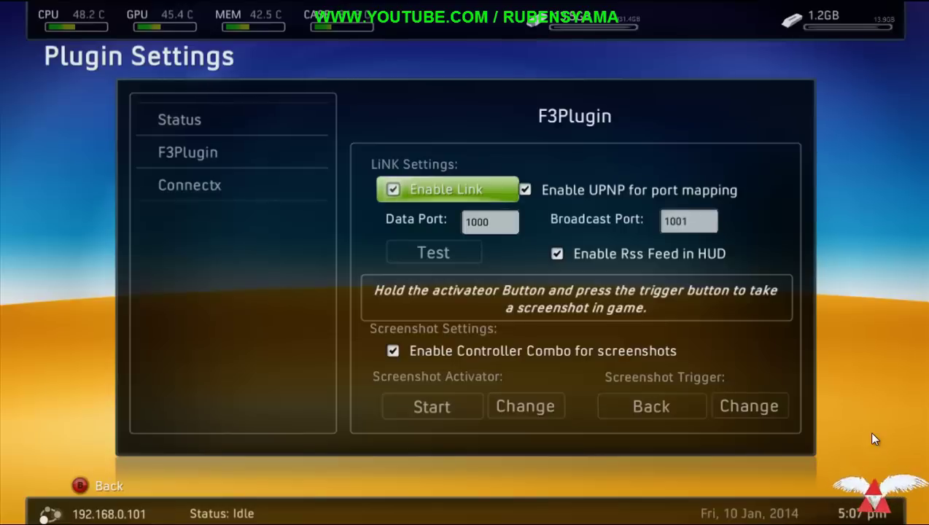
key("Down")
key("Right")
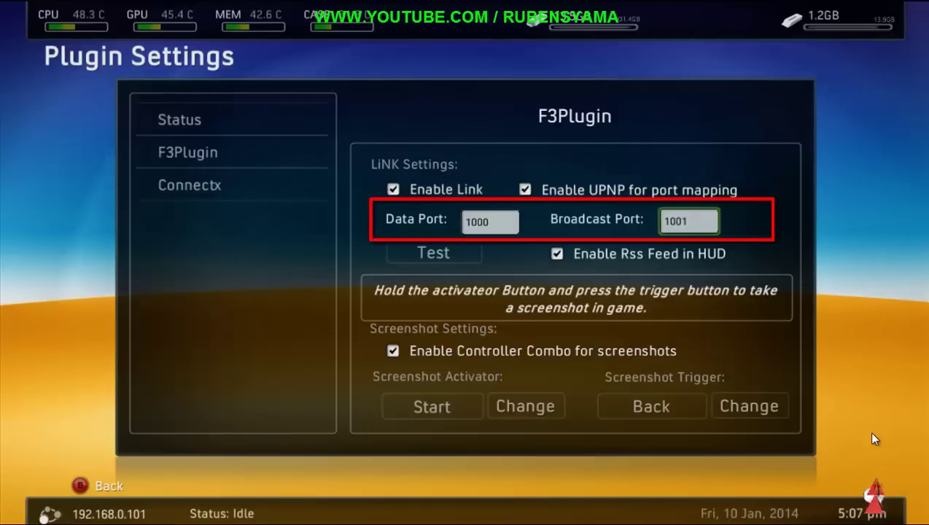
key("Left")
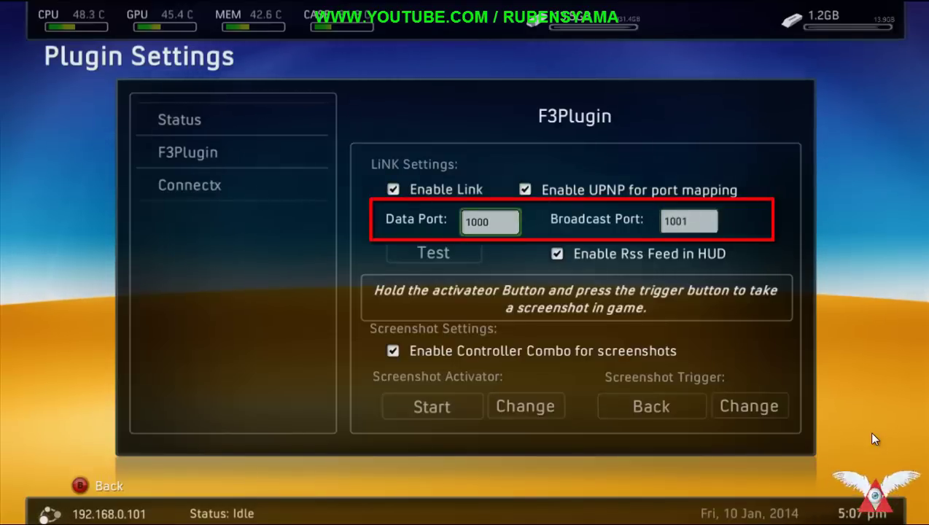
key("Down")
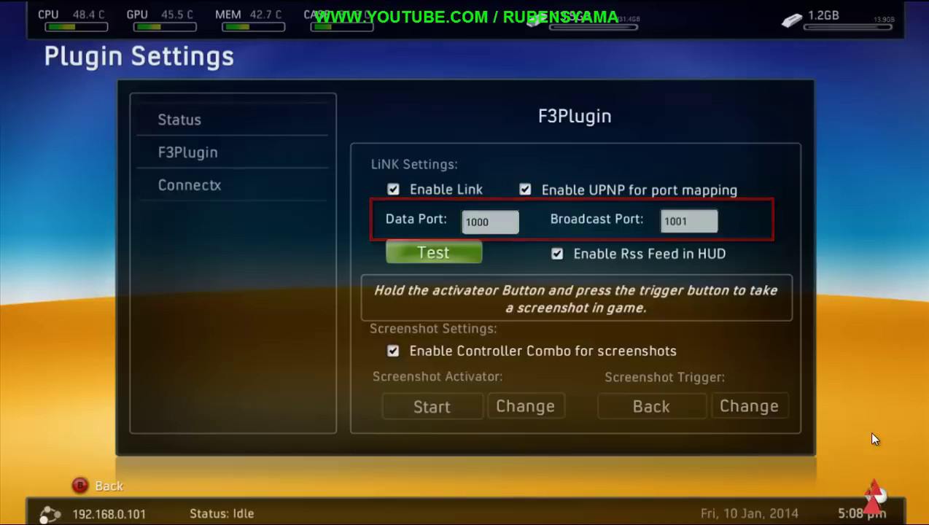
key("Return")
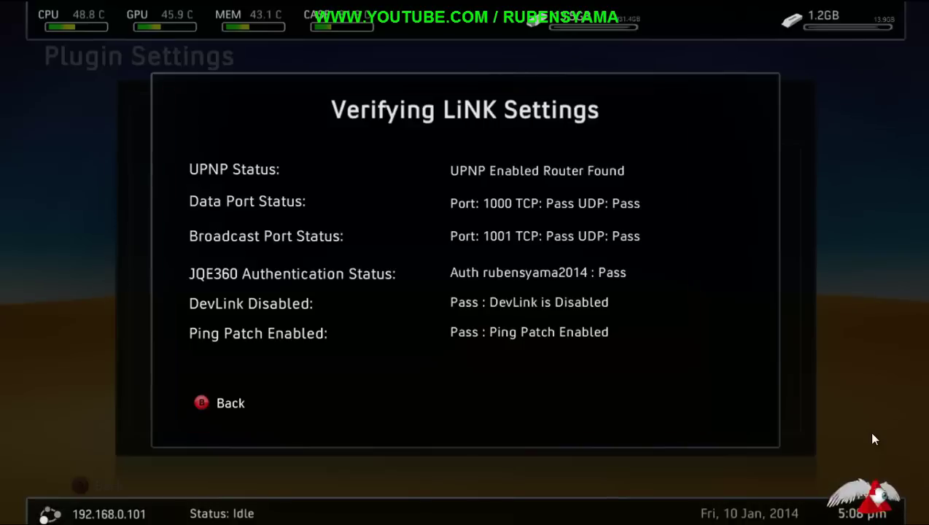
Step: Close the LiNK test results, back out to the Library and launch Call of Duty: Ghosts
key("Escape")
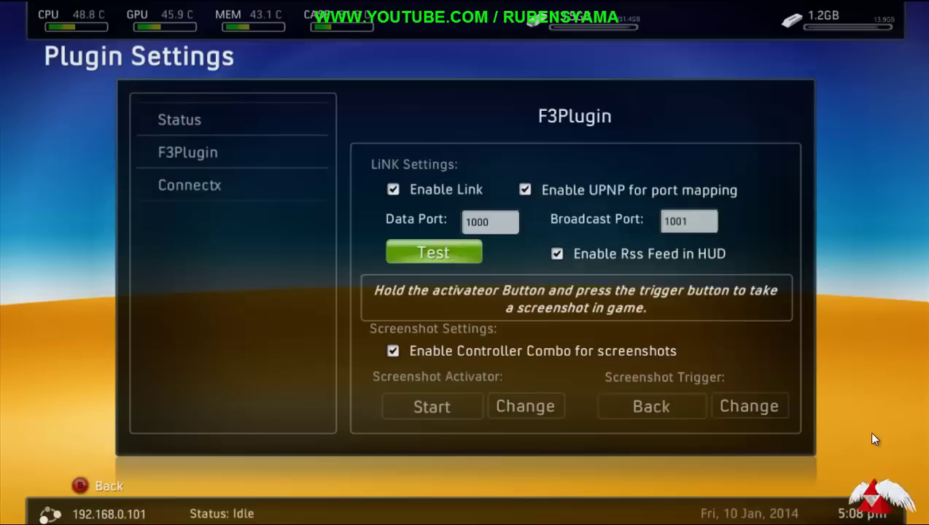
key("Escape")
key("Escape")
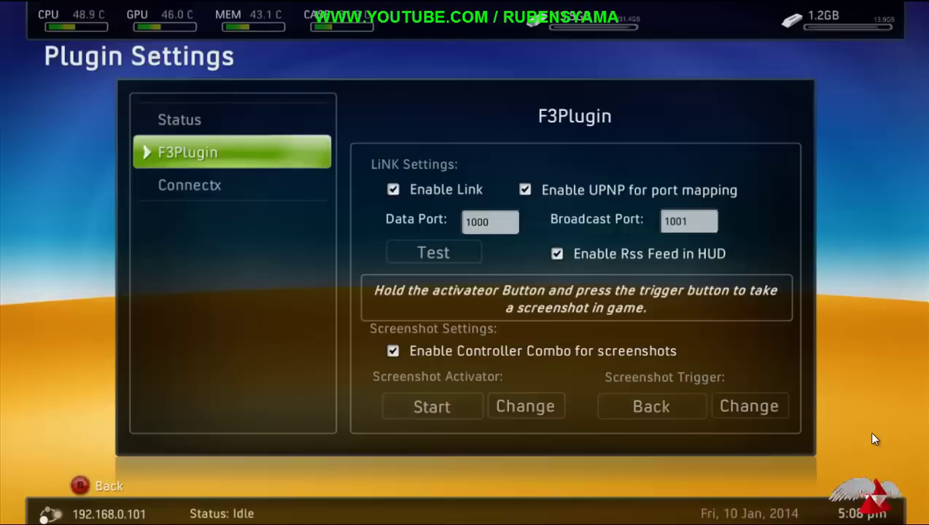
key("Escape")
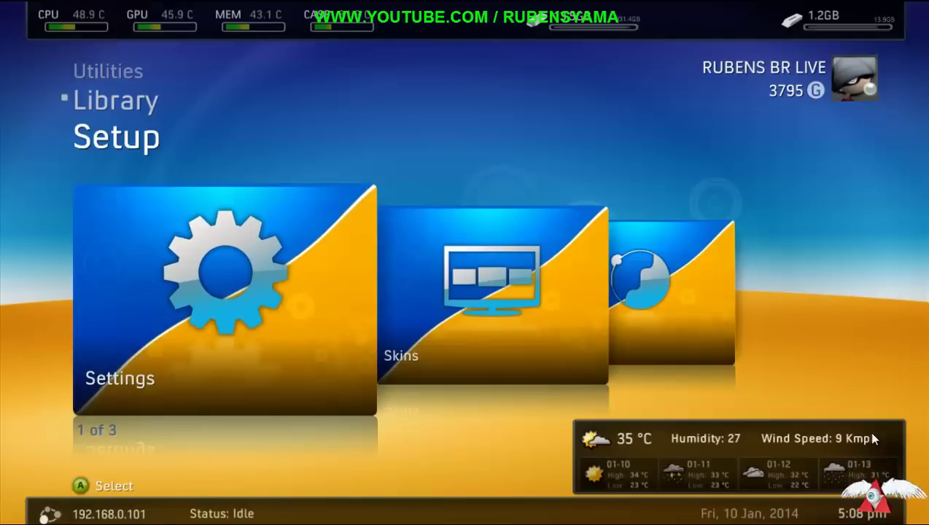
key("Down")
key("Down")
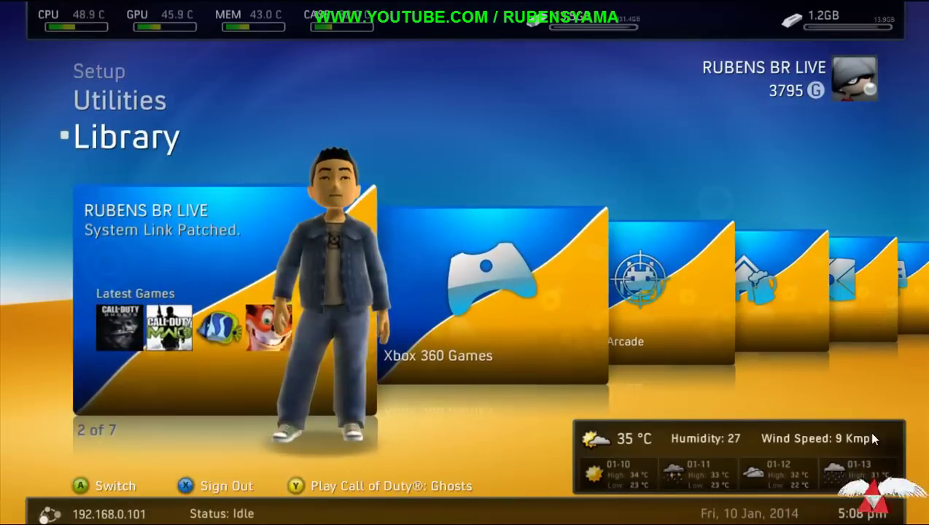
key("y")
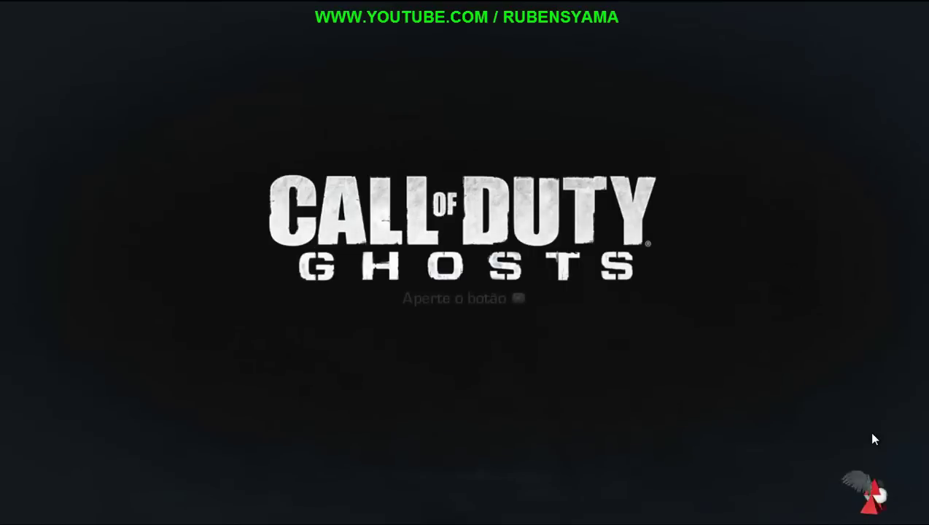
Step: Get past the Ghosts title screen and enter Multijogador
key("Return")
key("Down")
key("Down")
key("Up")
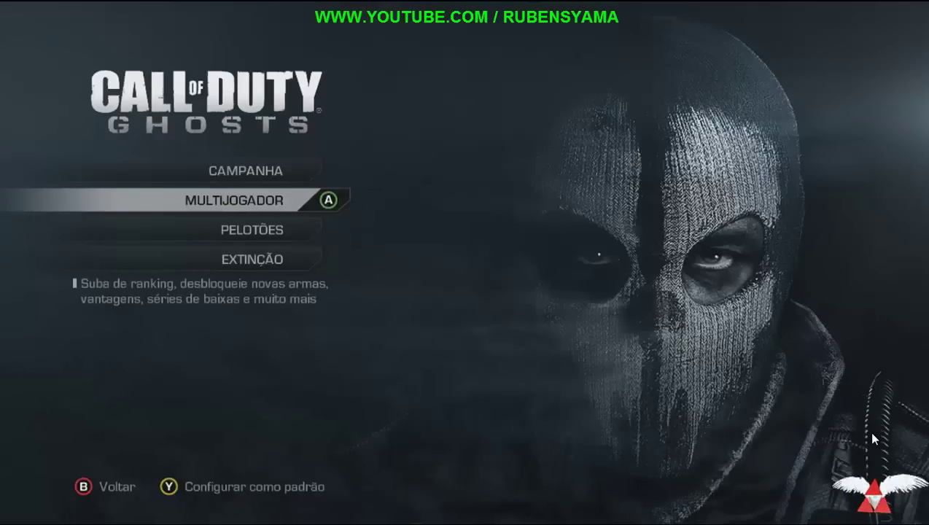
key("Return")
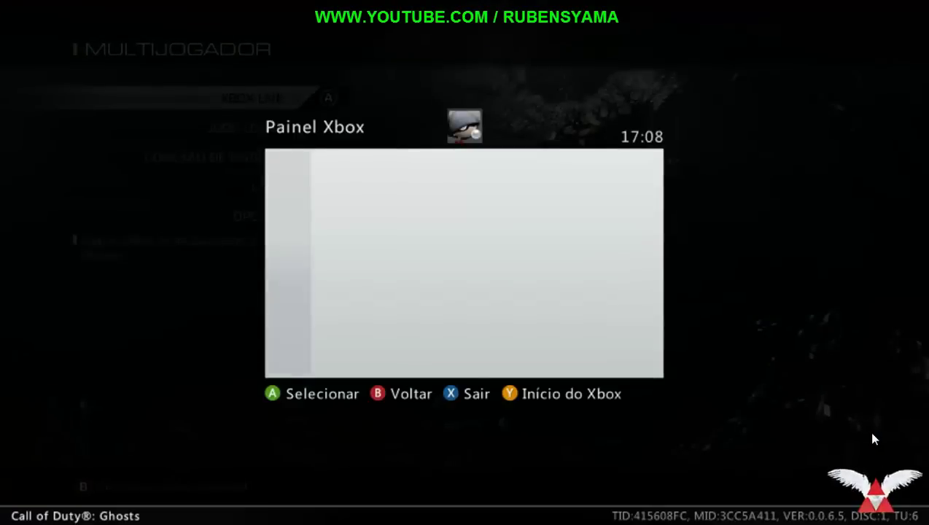
Step: Join Public Room 1 in the System Link lobby, review its players, then close the guide
key("Down")
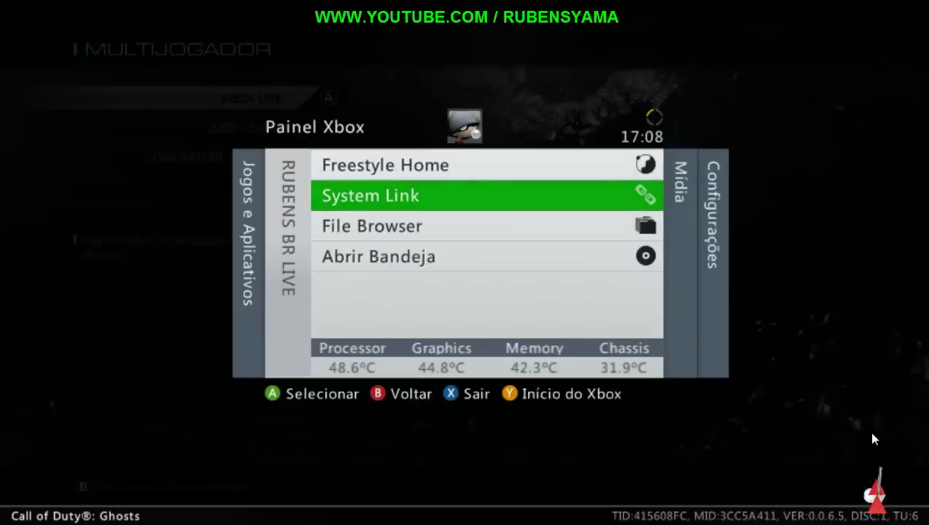
key("Return")
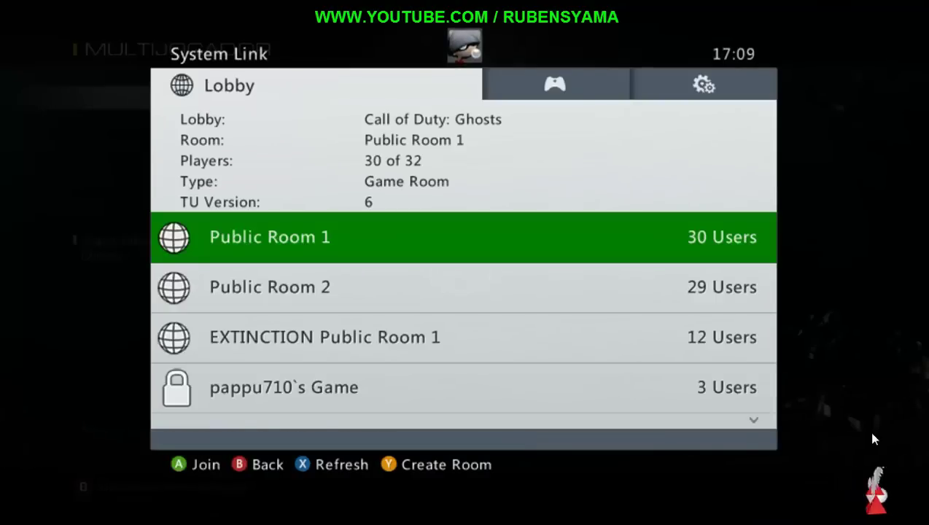
key("Return")
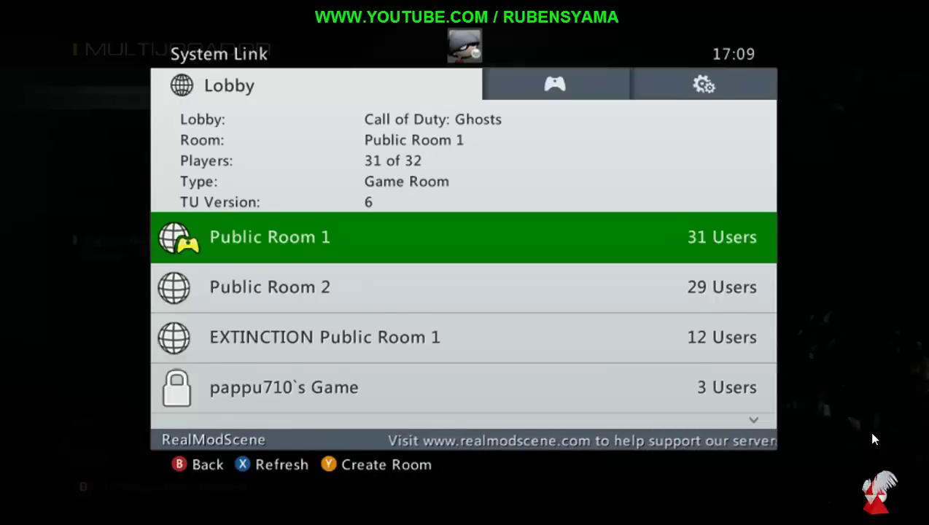
key("Return")
key("Down")
key("Down")
key("Down")
key("Down")
key("Down")
key("Down")
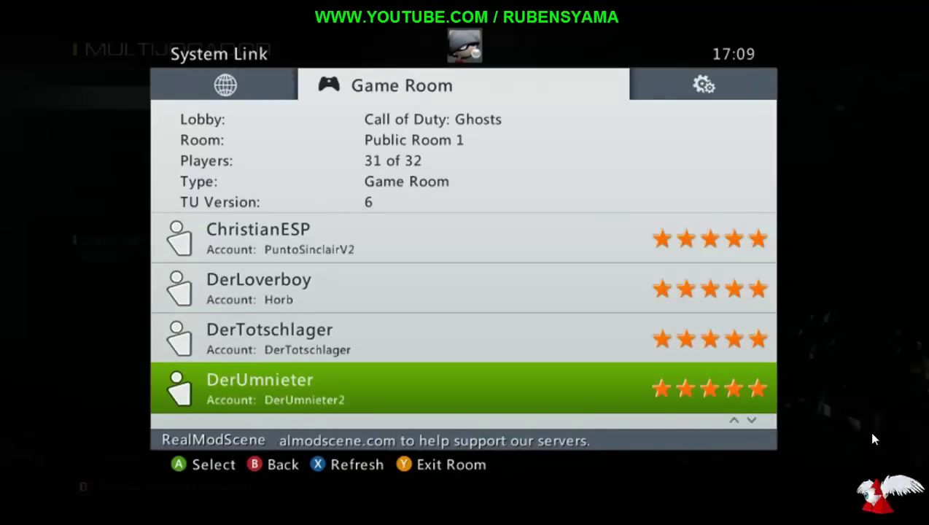
key("Escape")
key("Escape")
key("Down")
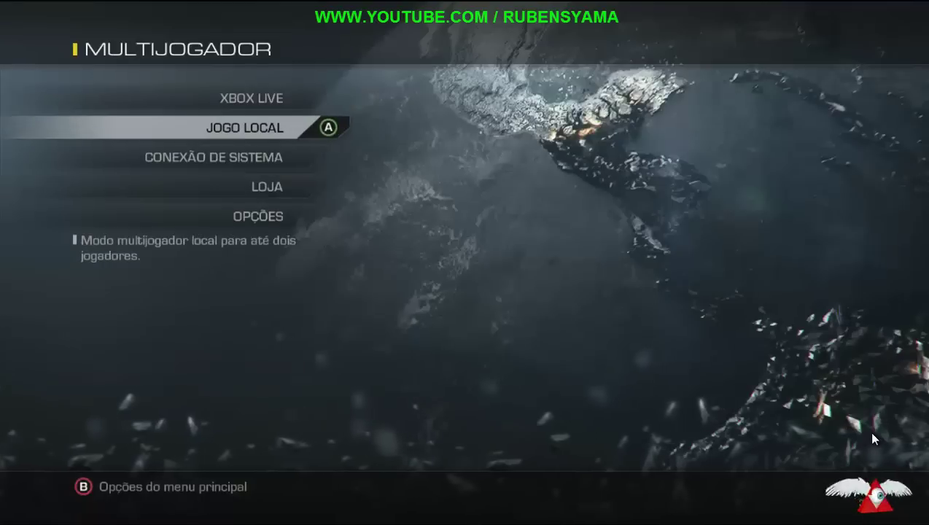
Step: Choose Conexão de Sistema with Disco Rígido storage and join the Flooded Localizar e Destruir match
key("Down")
key("Return")
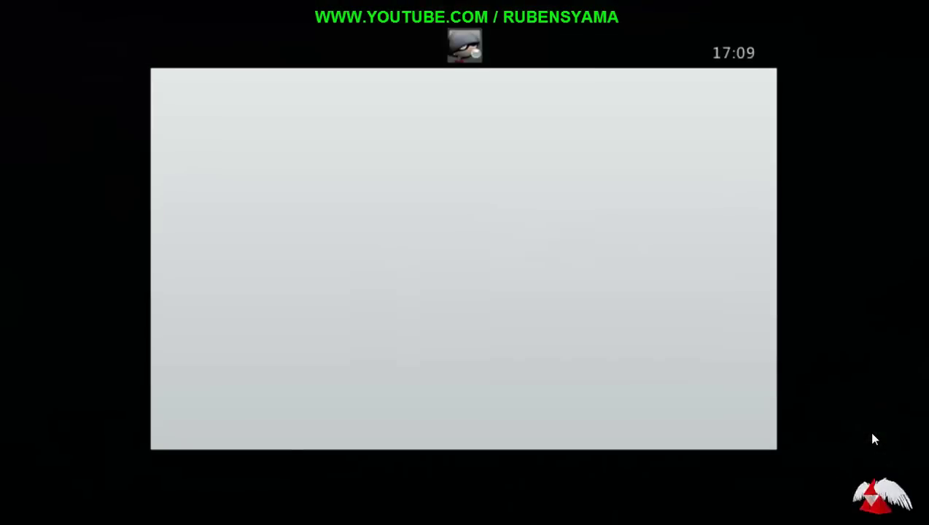
key("Return")
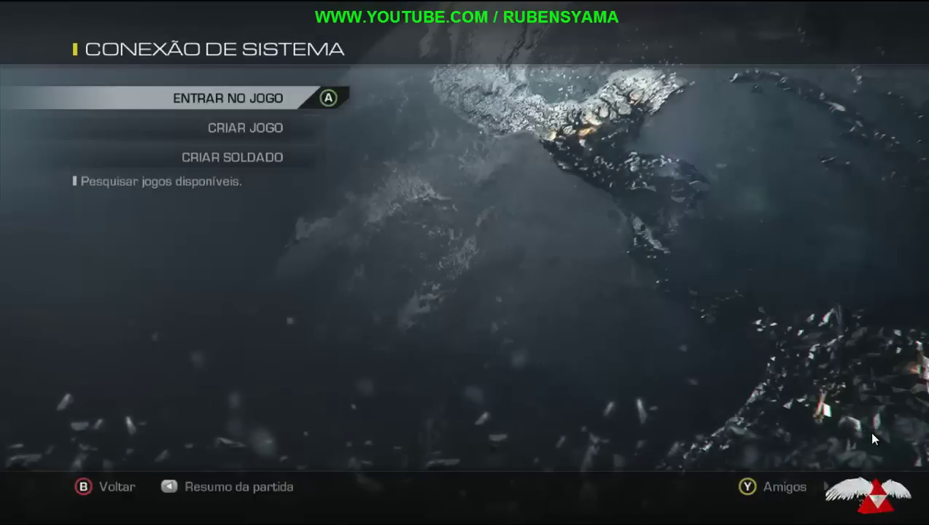
key("Return")
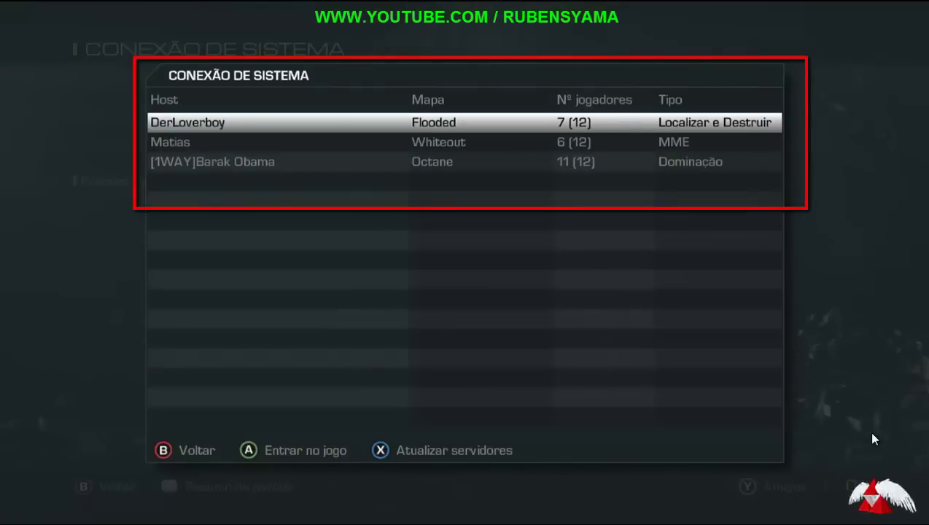
key("Return")
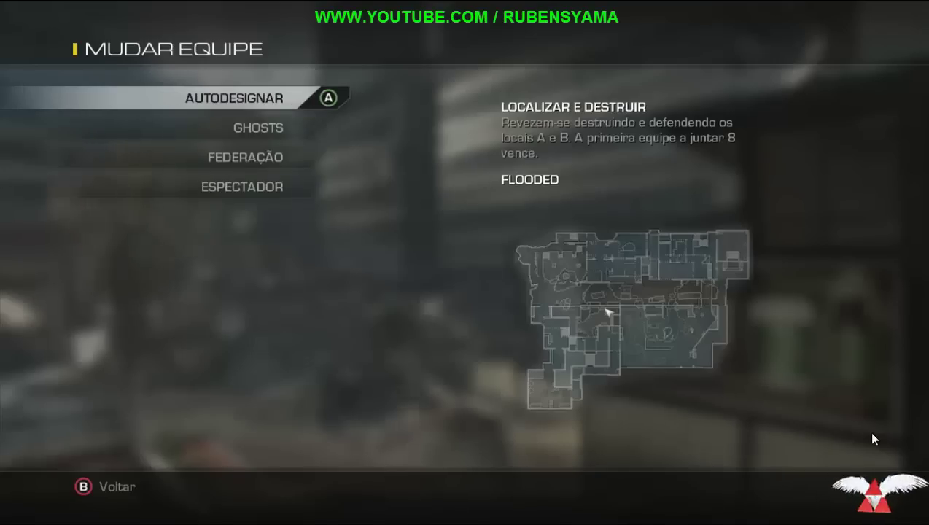
Step: Pick Autodesignar for the team and spawn with Loadout 2
key("Return")
key("Down")
key("Return")
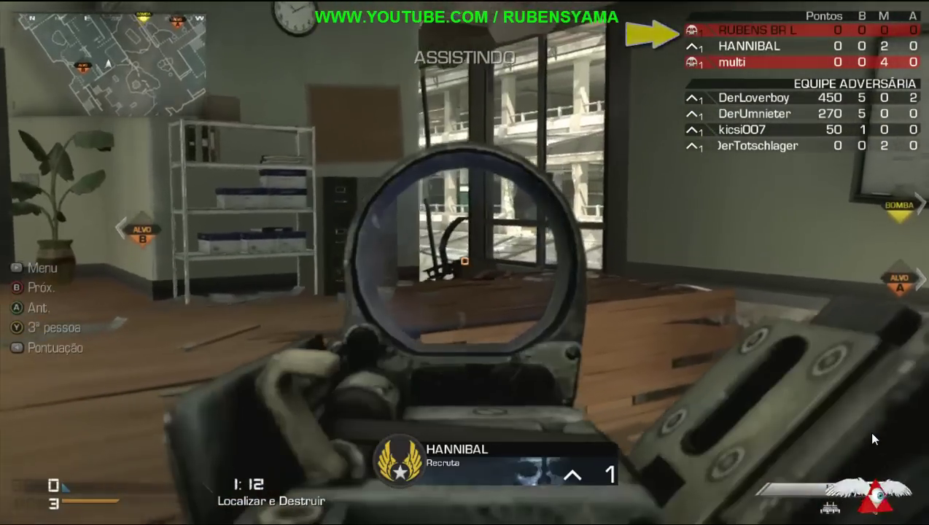
Step: Leave the match via Sair do Jogo, confirm Sim, and go to Freestyle Home from the guide
key("Escape")
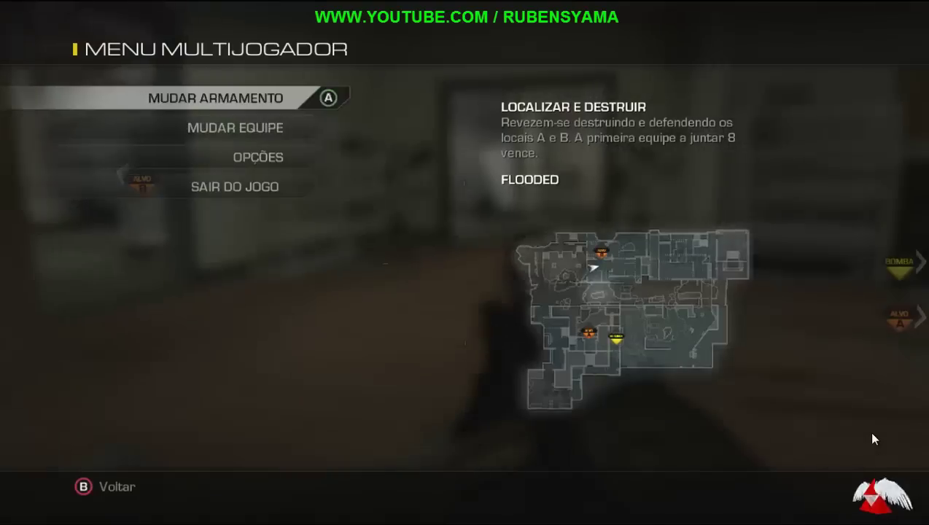
key("Down")
key("Down")
key("Down")
key("Return")
key("Up")
key("Return")
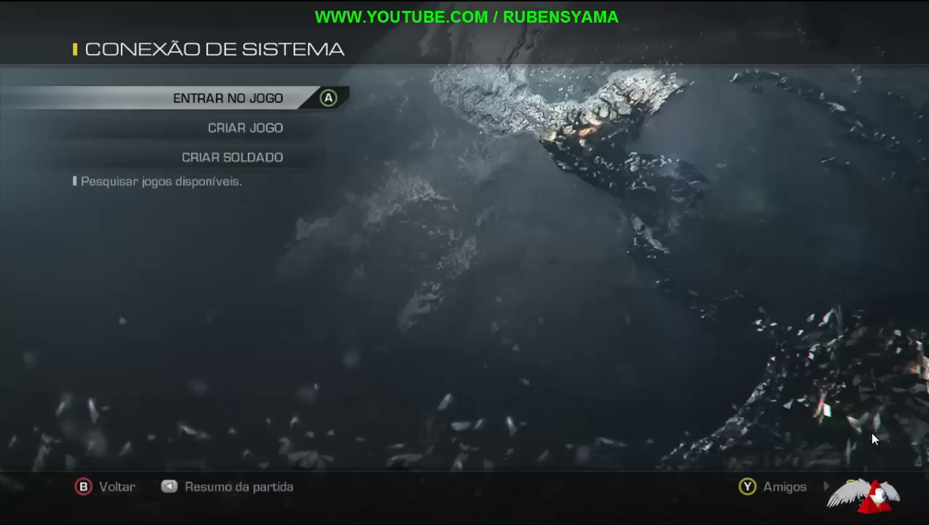
key("Return")
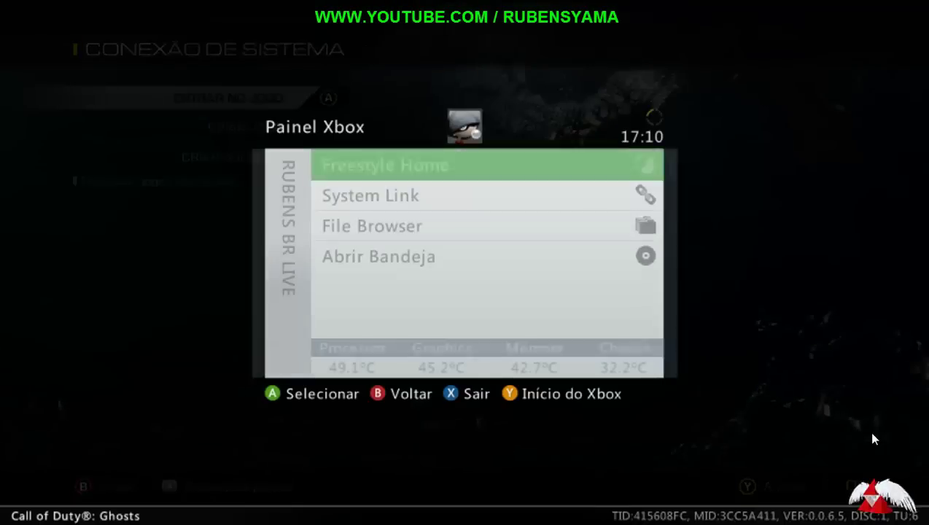
key("Return")
key("Return")
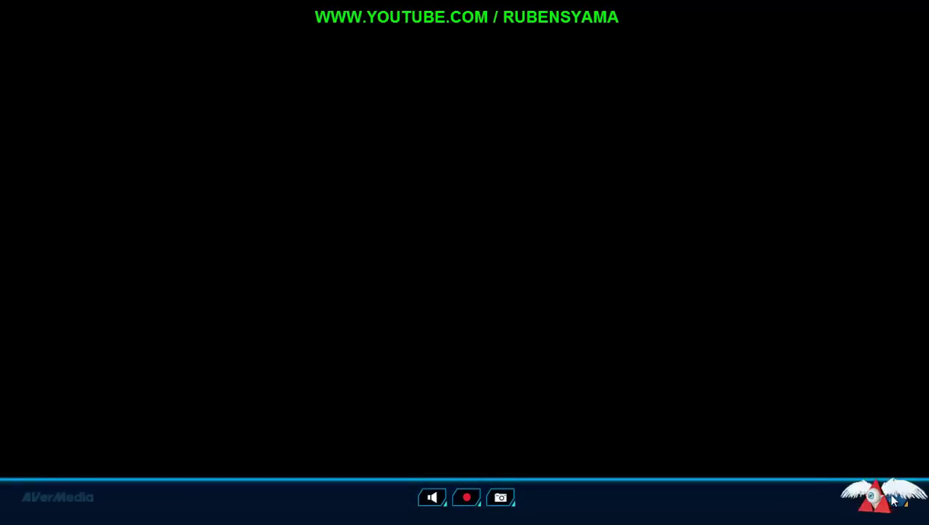
Step: Save the IP address notes as a desktop file placed beside Computador
key("Escape")
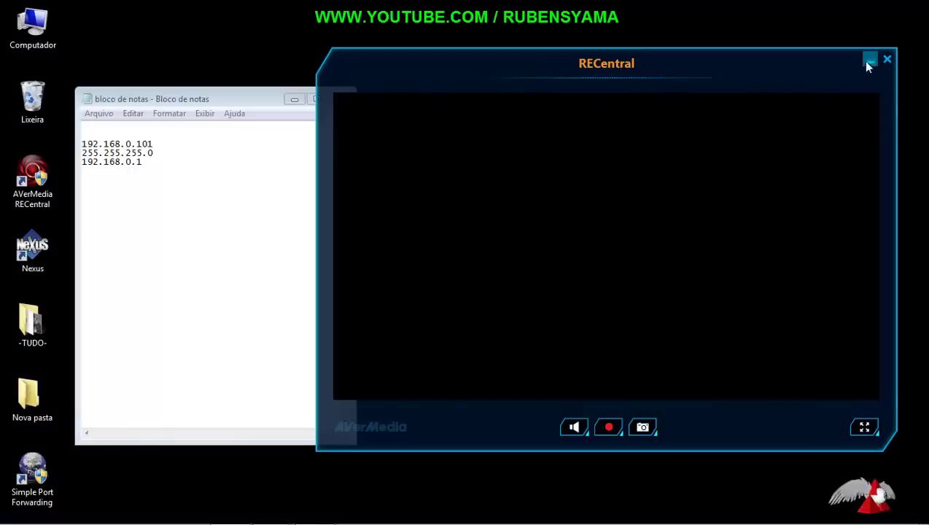
left_click(869, 61)
left_click(340, 100)
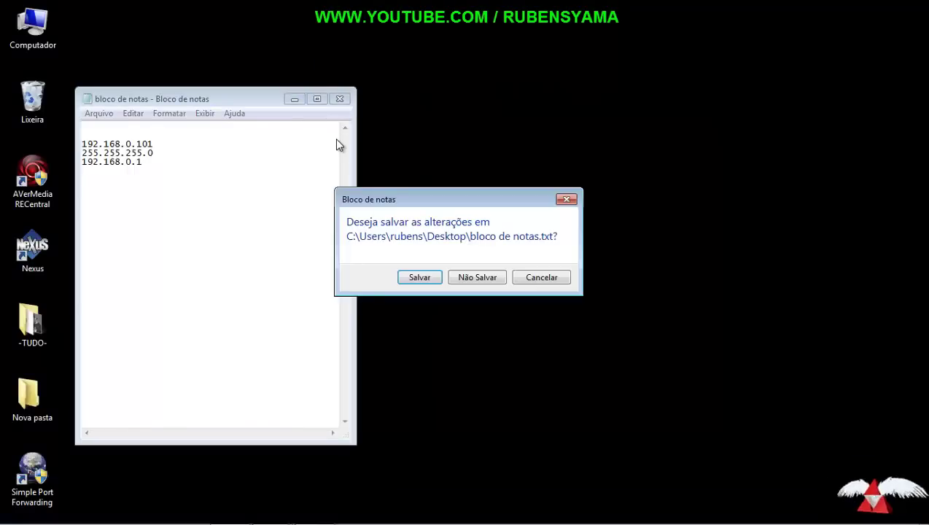
left_click(426, 281)
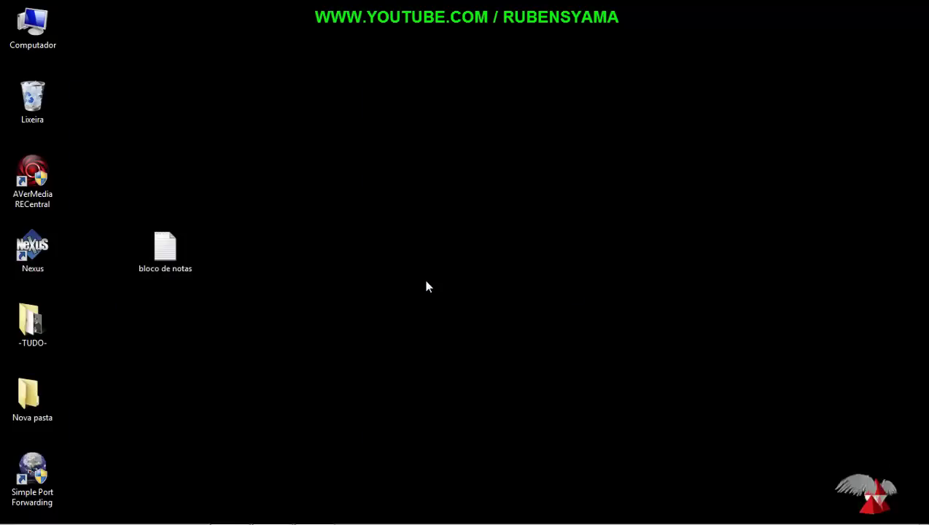
left_click_drag(175, 246, 111, 27)
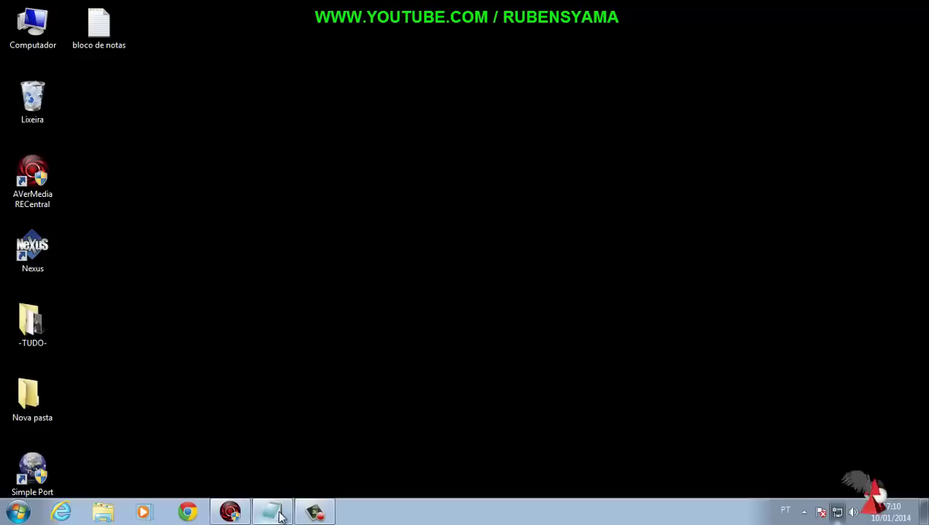
Step: Restore RECentral, toggle its preview full screen and back, then minimize it to the desktop
left_click(231, 512)
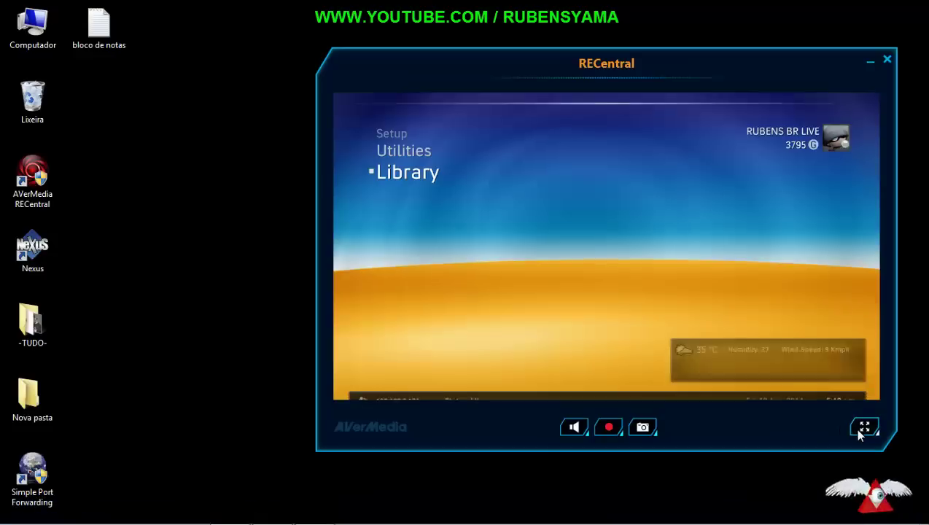
left_click(858, 432)
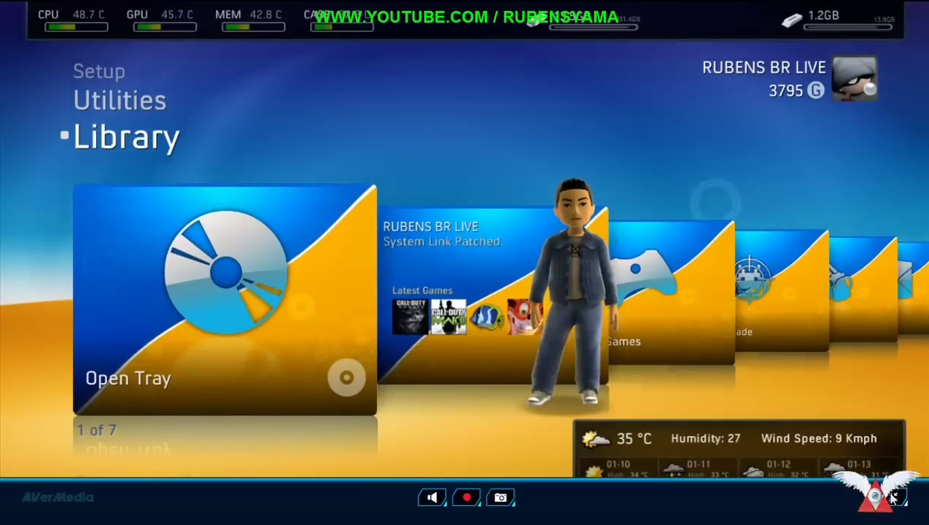
left_click(911, 500)
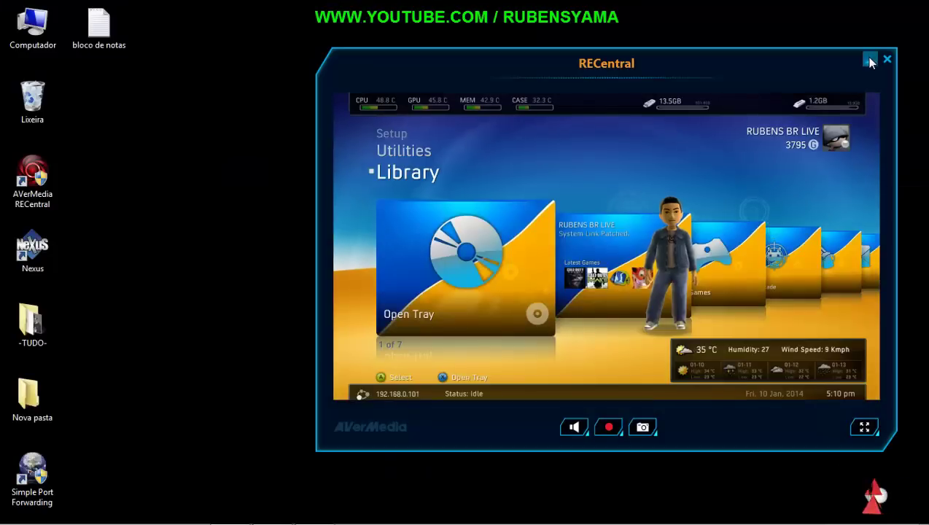
left_click(869, 62)
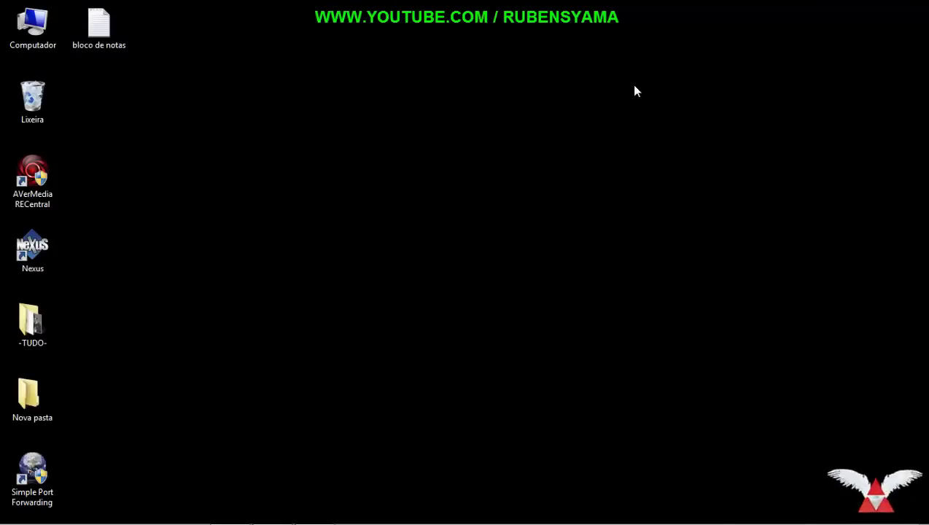